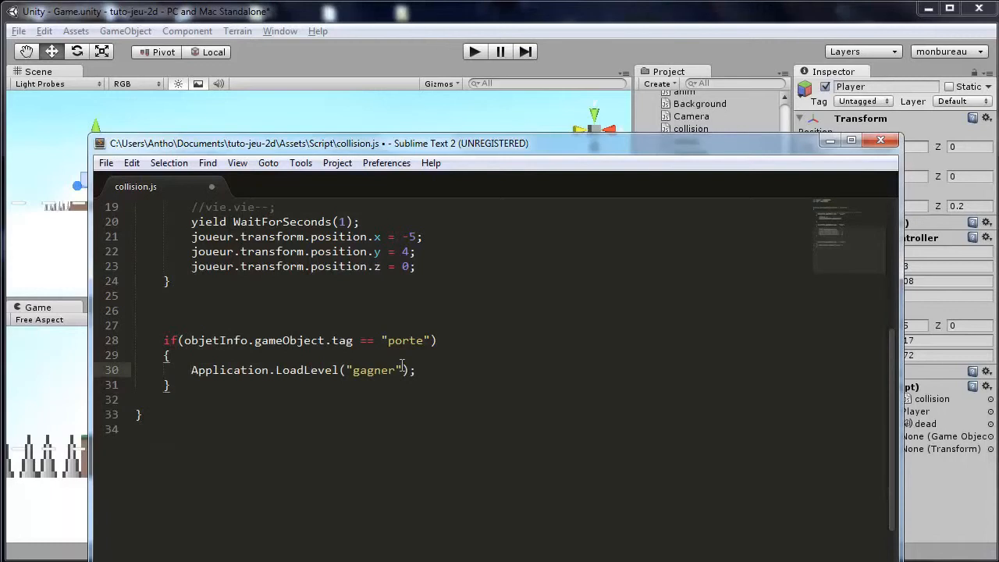
Replace the "gagner" argument of Application.LoadLevel with the variable niveau.
left_click_drag(403, 367, 355, 366)
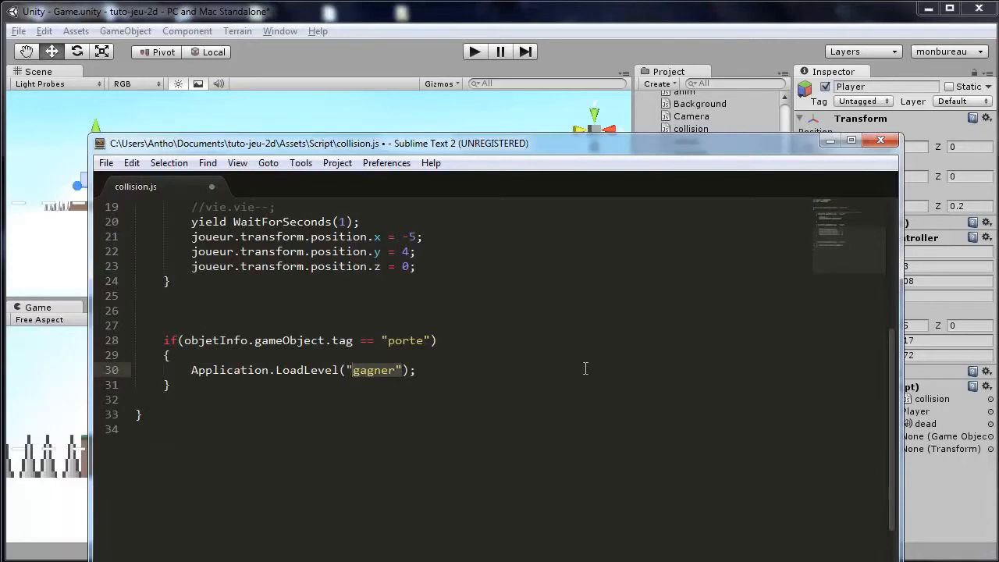
key("BackSpace")
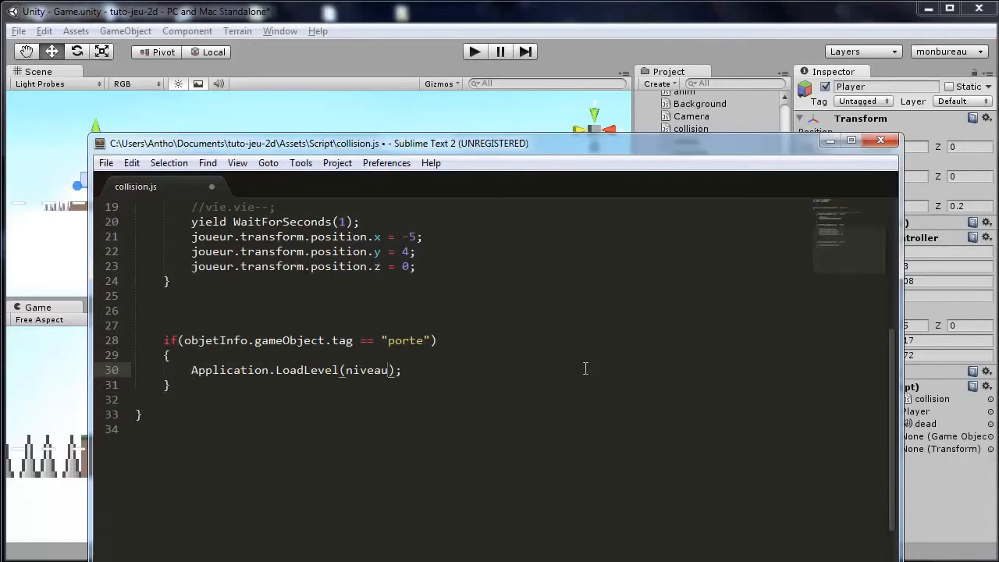
Declare a new variable niveau of type String on line 3 of collision.js and save the script.
scroll(586, 369, "up", 6)
left_click(220, 236)
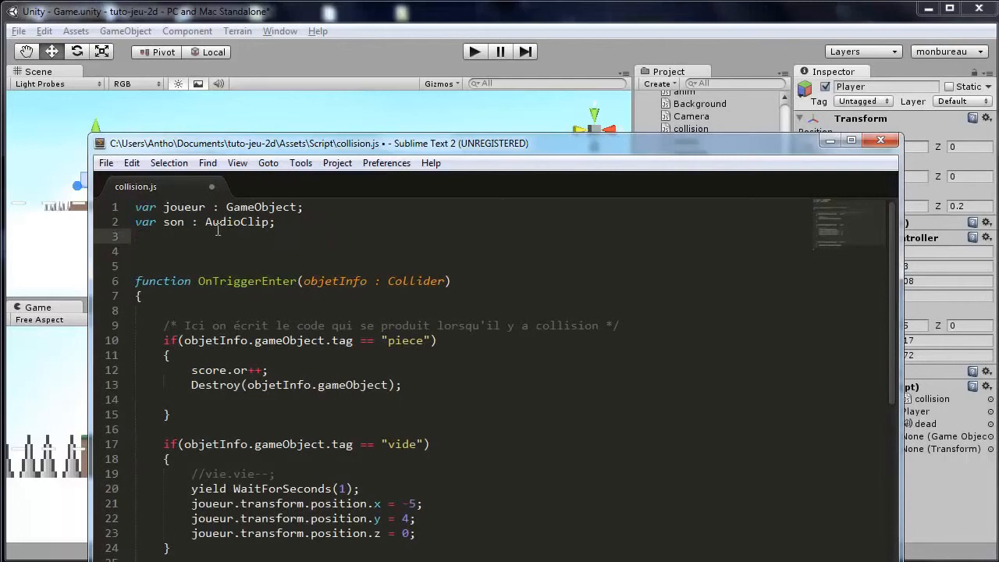
type("var niveau : String;")
key("ctrl+s")
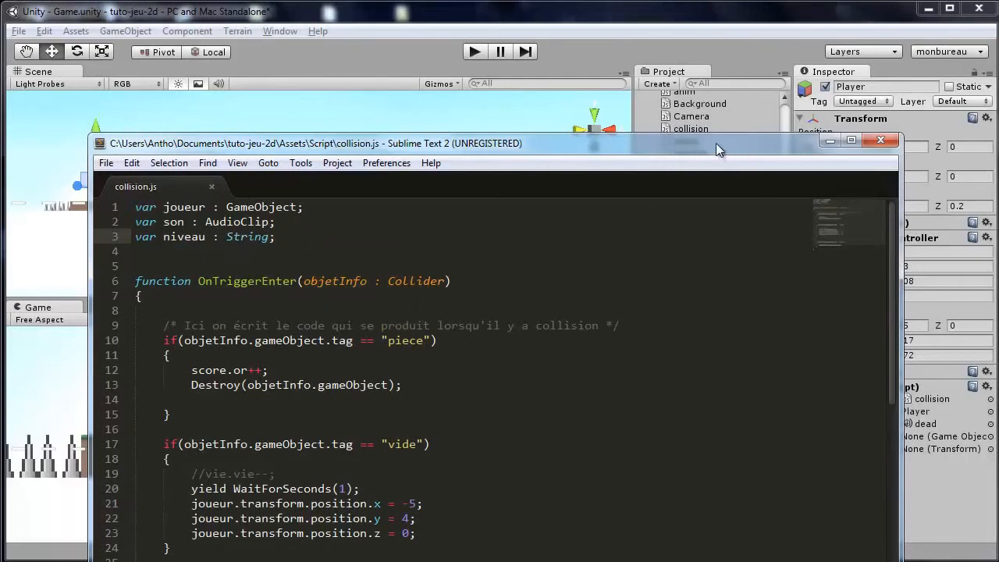
Set the Niveau field of the Player's Collision script to lvl2.
left_click(725, 31)
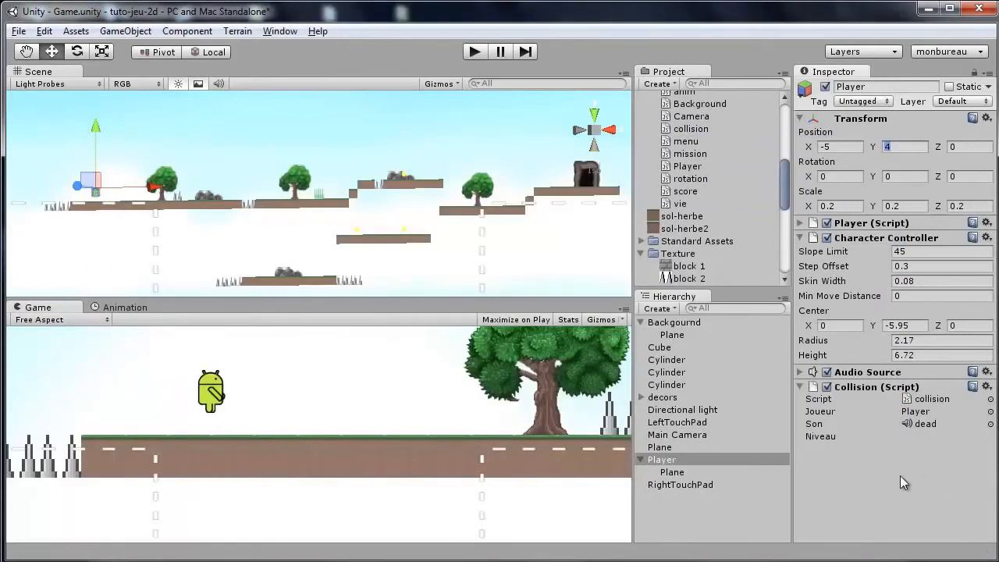
left_click(924, 436)
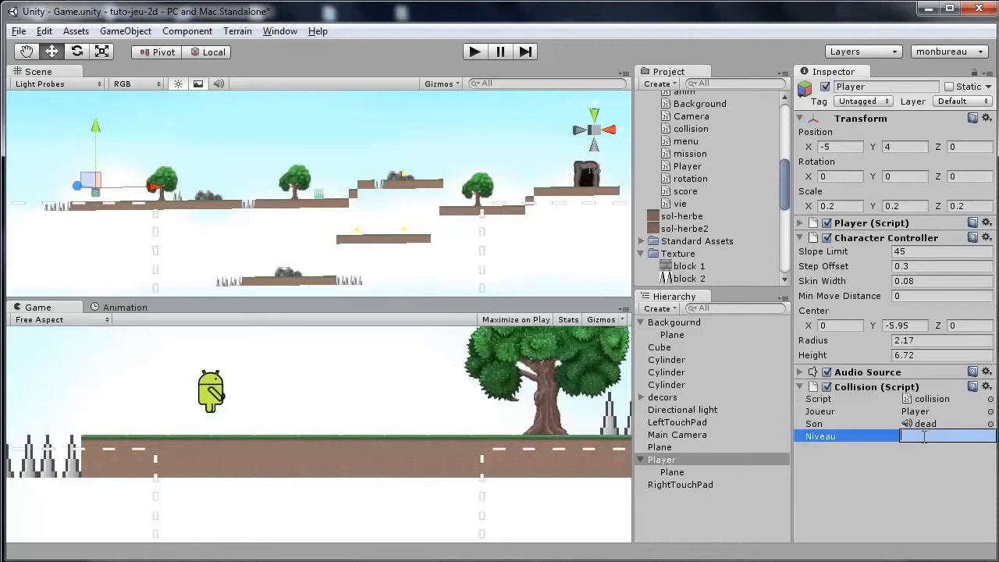
type("lvl2")
key("Return")
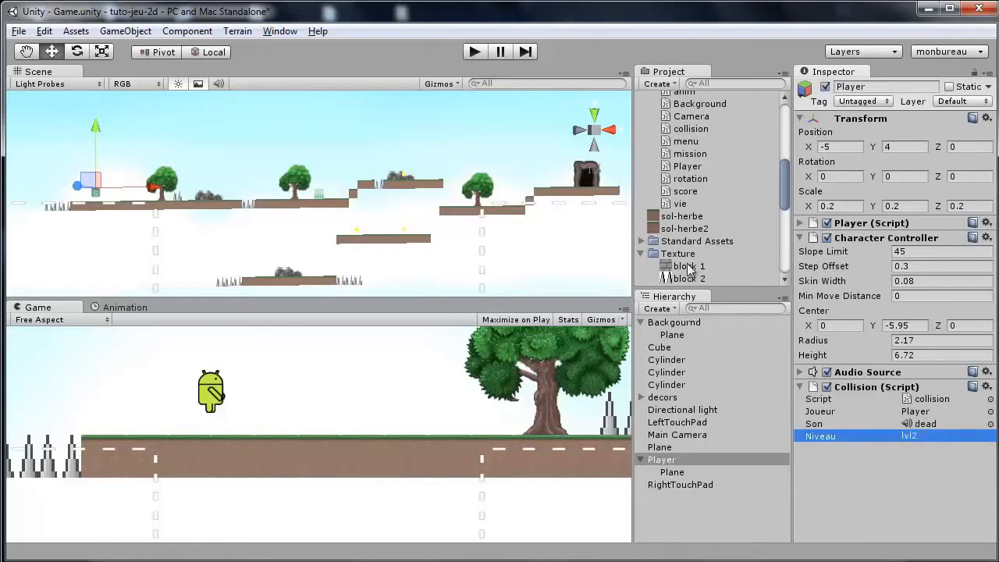
Frame the first yellow coin cylinder in the scene and set its tag to piece.
scroll(396, 240, "up", 3)
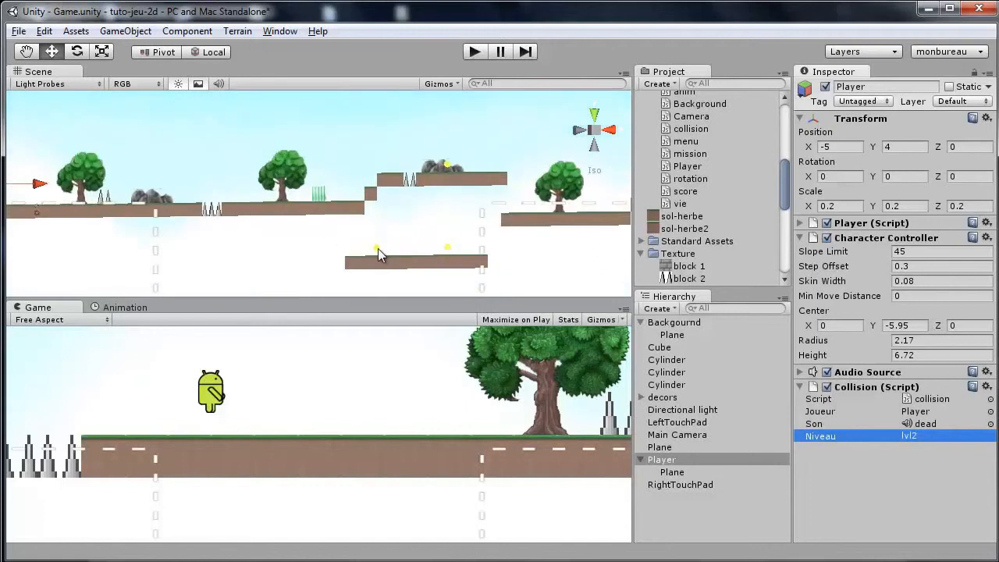
left_click(378, 248)
key("f")
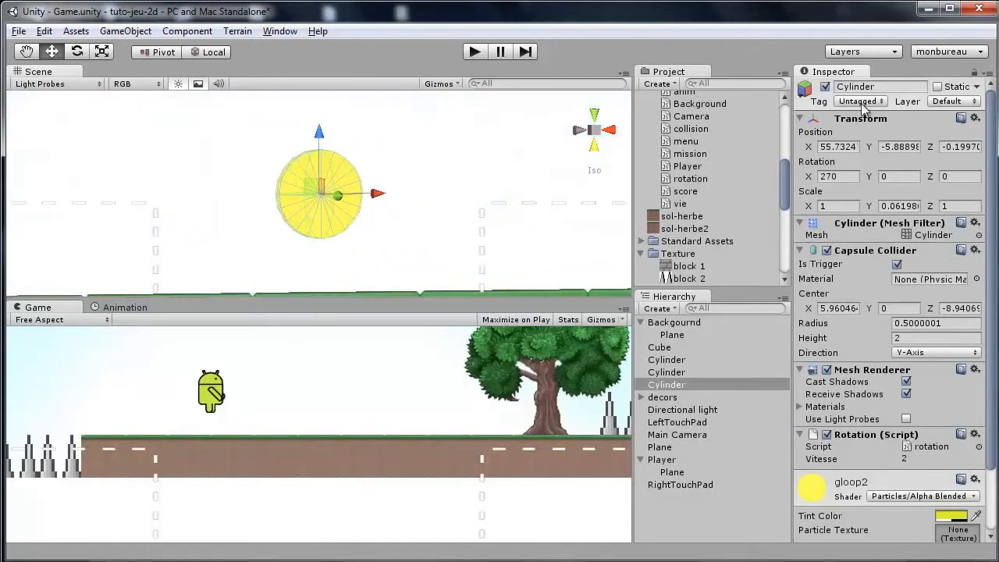
left_click(863, 108)
left_click(870, 237)
Set the tag of the next yellow coin cylinder to piece.
scroll(471, 200, "down", 8)
middle_click_drag(469, 202, 81, 195)
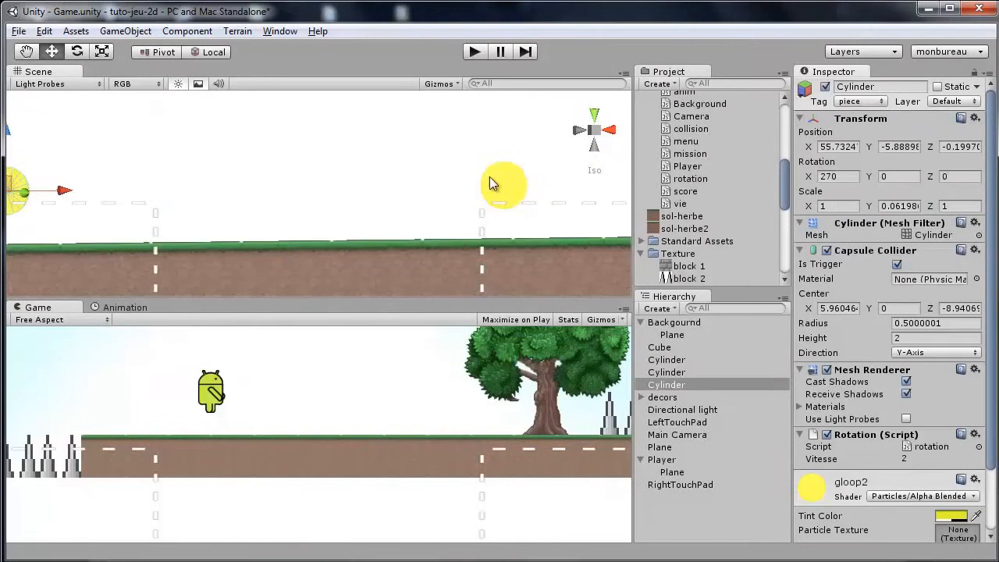
left_click(492, 183)
left_click(874, 102)
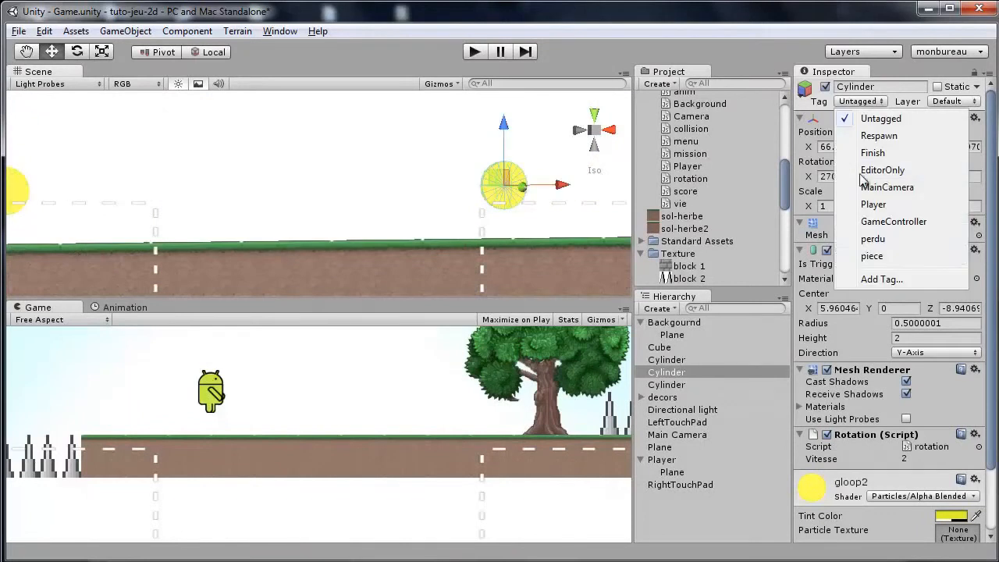
left_click(870, 255)
Set the tag of the third yellow coin cylinder, on the upper platform, to piece.
left_click(436, 197)
scroll(436, 195, "down", 10)
middle_click_drag(407, 137, 368, 444)
scroll(359, 128, "down", 4)
scroll(359, 128, "down", 1)
left_click(391, 104)
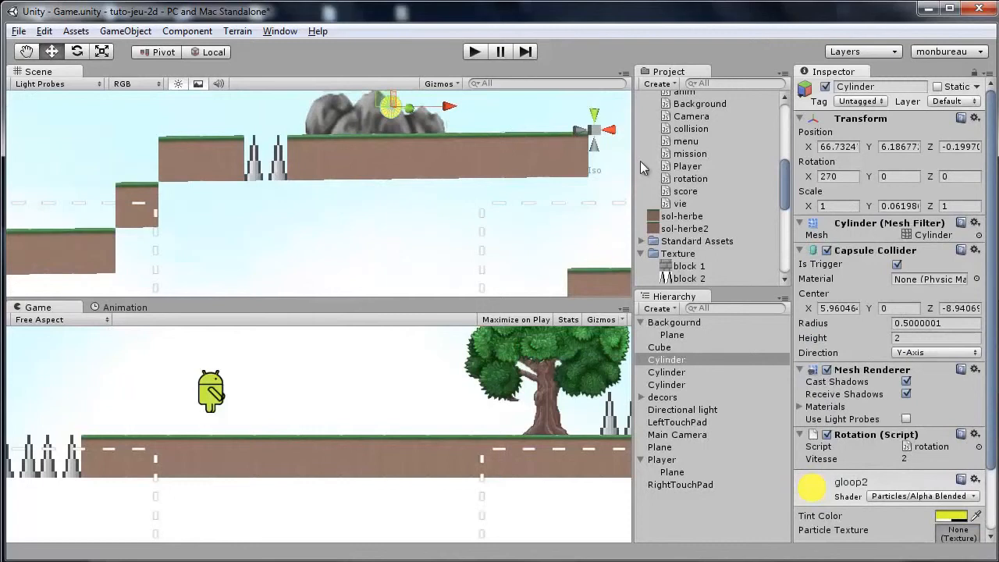
left_click(860, 102)
left_click(872, 255)
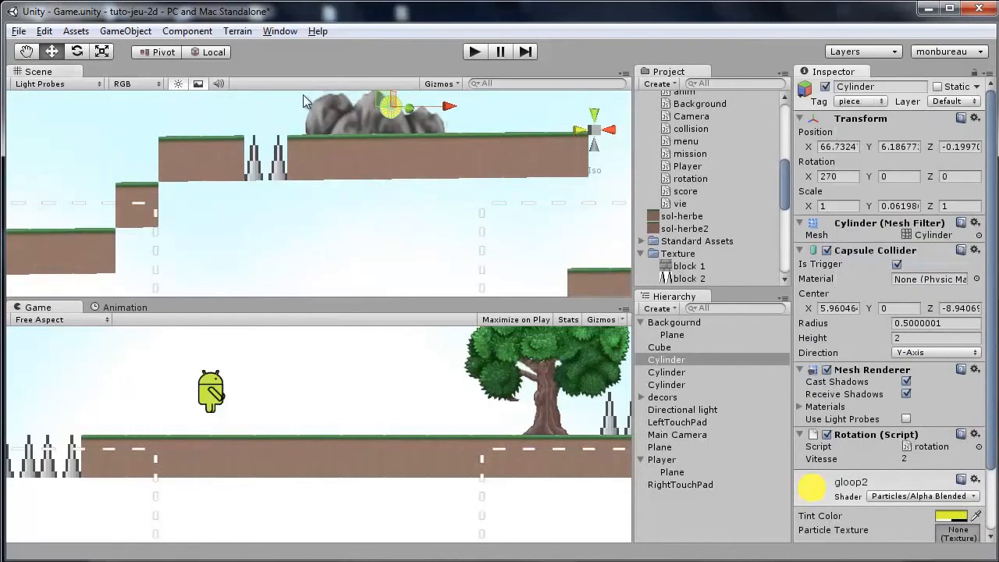
Examine the spike objects and ground planes in the scene and hierarchy to check their tags.
left_click(267, 152)
scroll(267, 152, "down", 5)
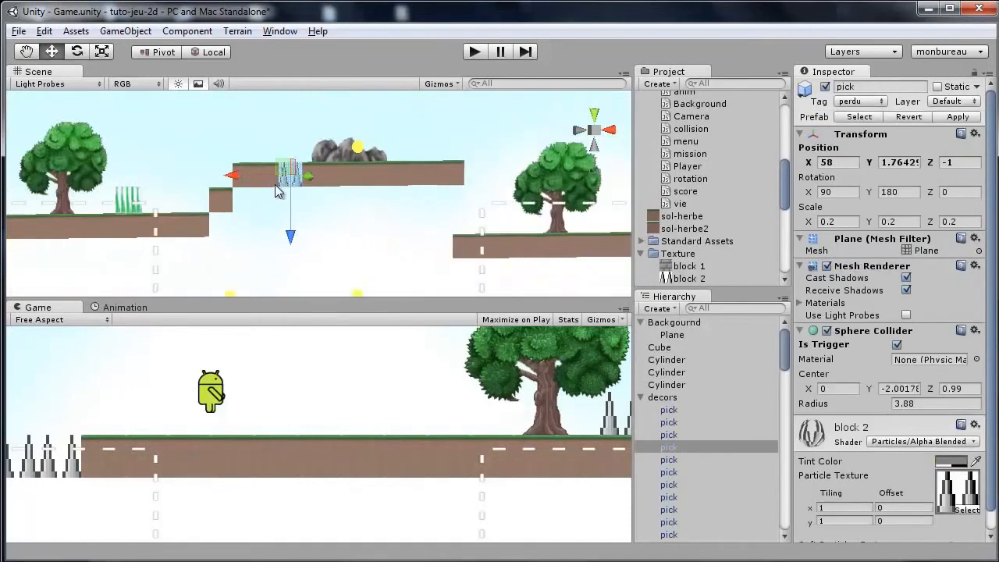
scroll(675, 336, "down", 3)
scroll(676, 335, "down", 3)
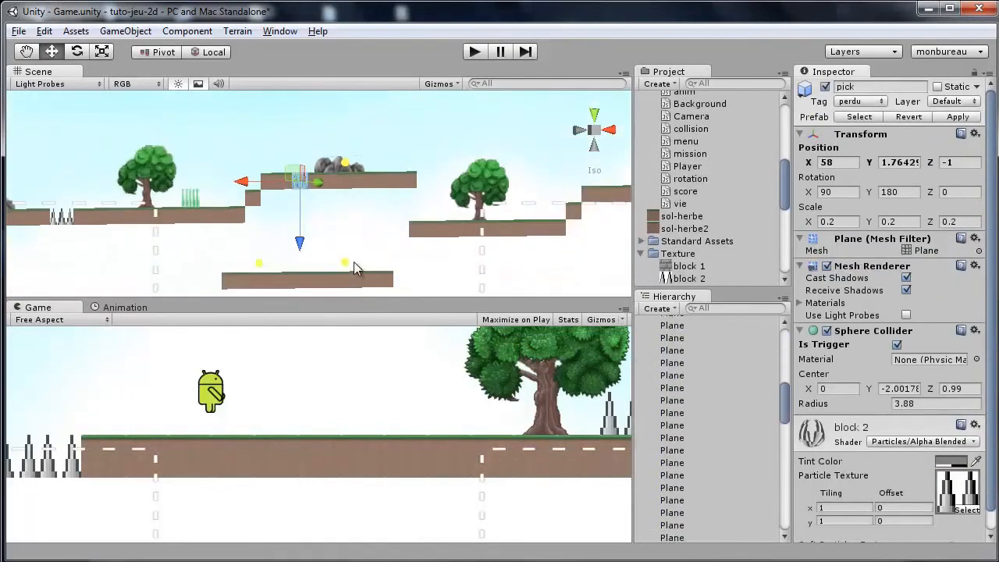
scroll(353, 262, "down", 1)
left_click(691, 376)
scroll(675, 354, "up", 3)
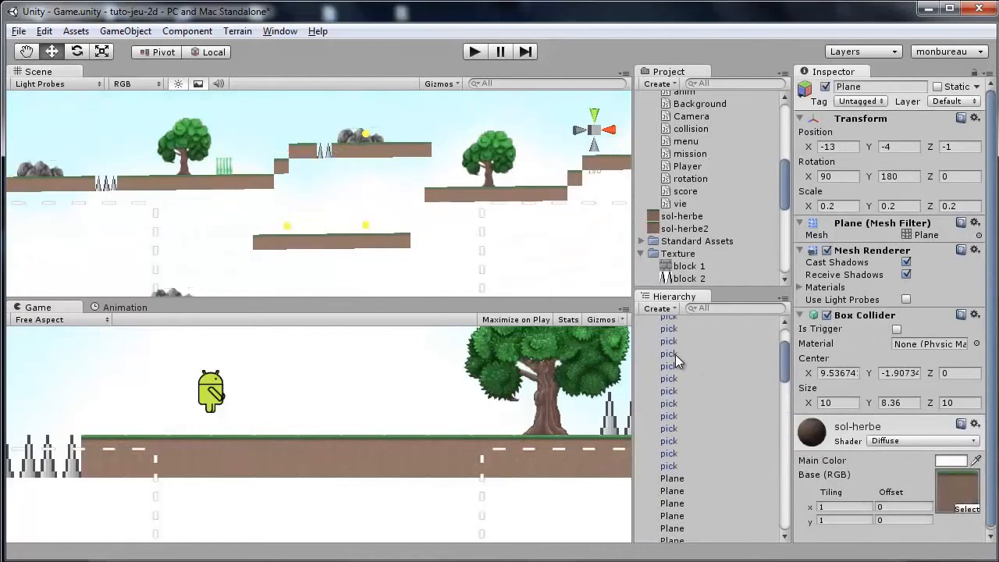
scroll(675, 356, "down", 3)
scroll(670, 357, "up", 3)
scroll(670, 357, "up", 3)
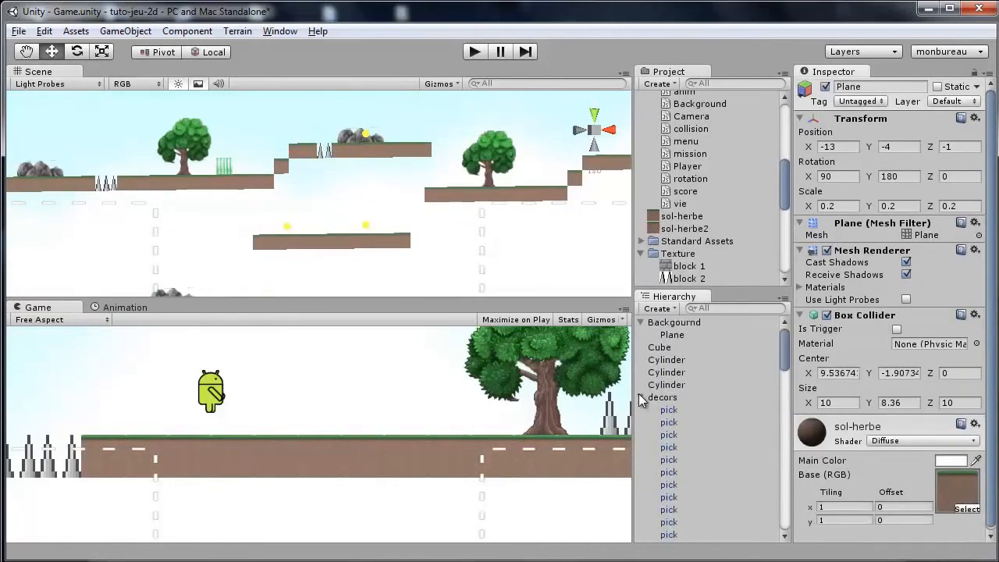
Inspect the tag on the Cube below the level and on the first pick spike.
left_click(640, 397)
double_click(681, 346)
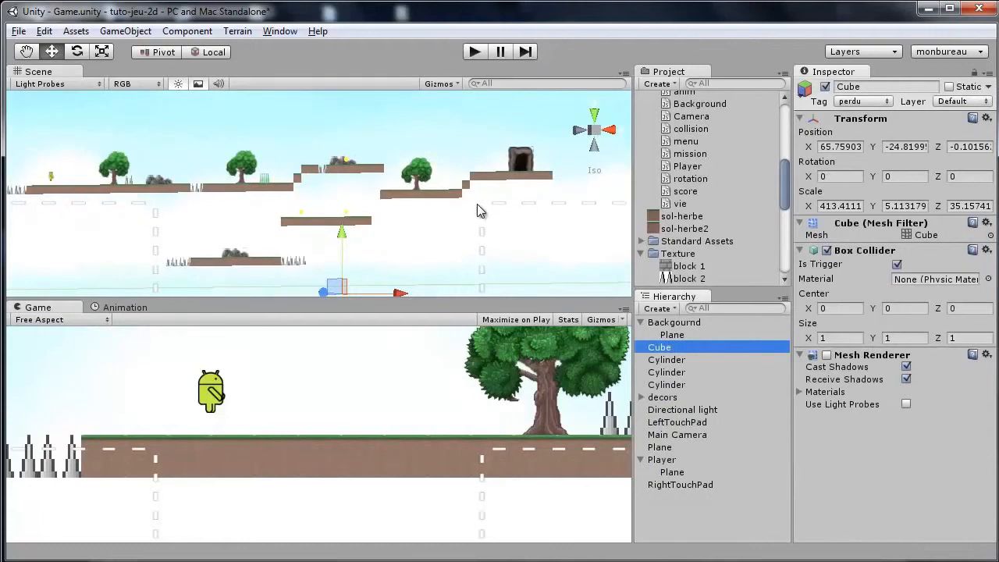
middle_click_drag(481, 158, 540, 122)
right_click_drag(379, 228, 488, 251)
left_click(854, 102)
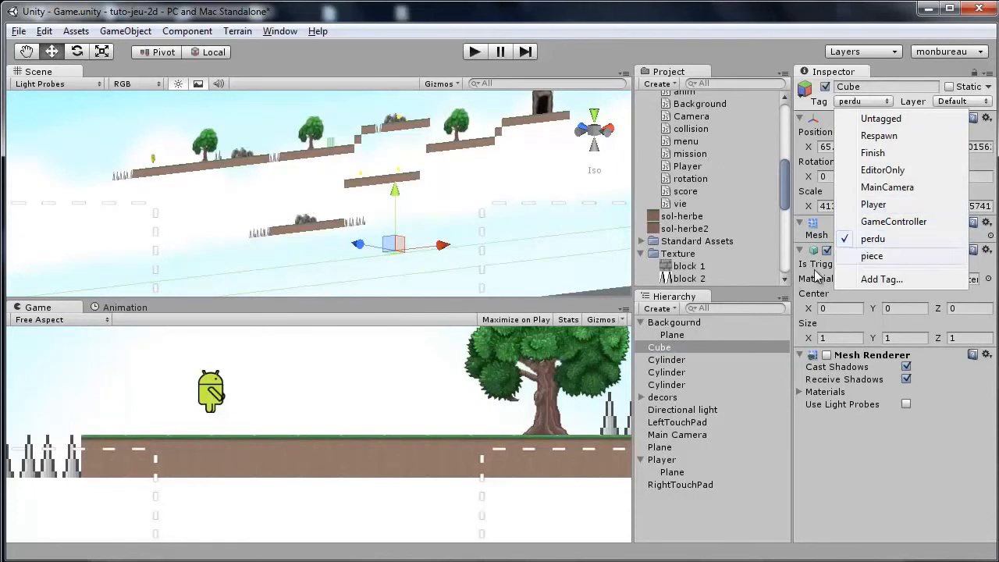
left_click(648, 400)
left_click(642, 397)
left_click(667, 410)
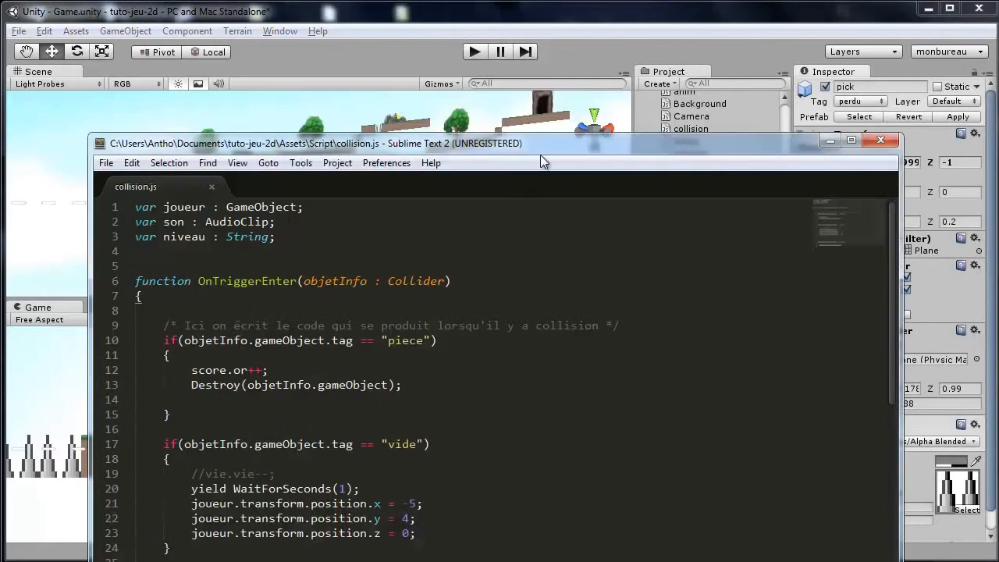
In collision.js, change the "vide" tag comparison to "perdu".
left_click_drag(540, 154, 539, 65)
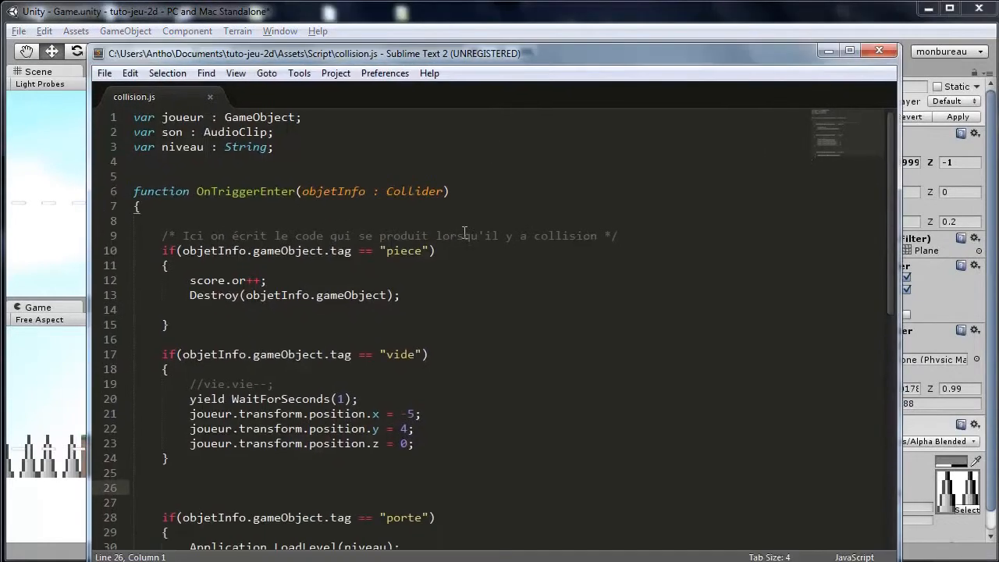
left_click(460, 341)
scroll(424, 248, "down", 3)
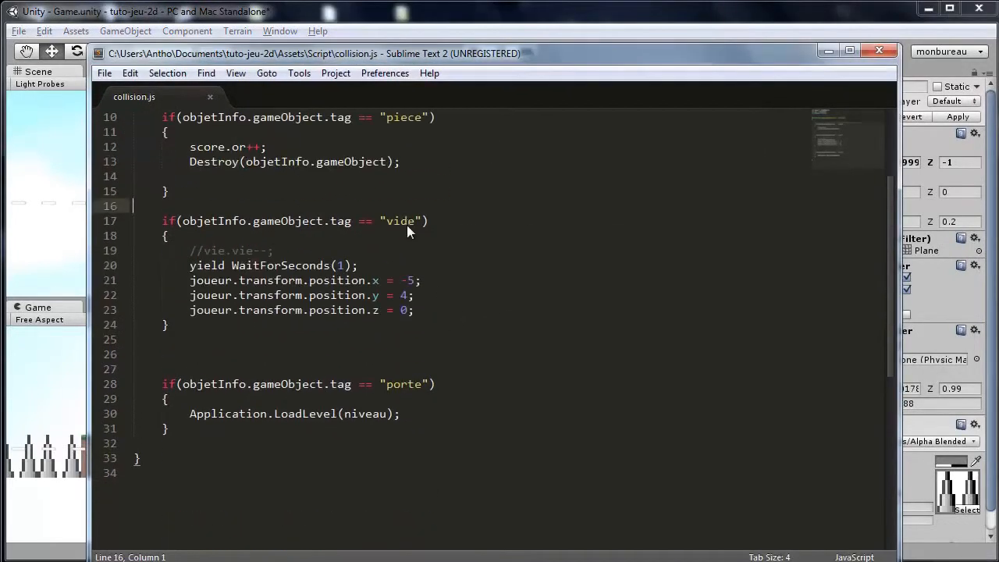
double_click(407, 223)
type("perdu")
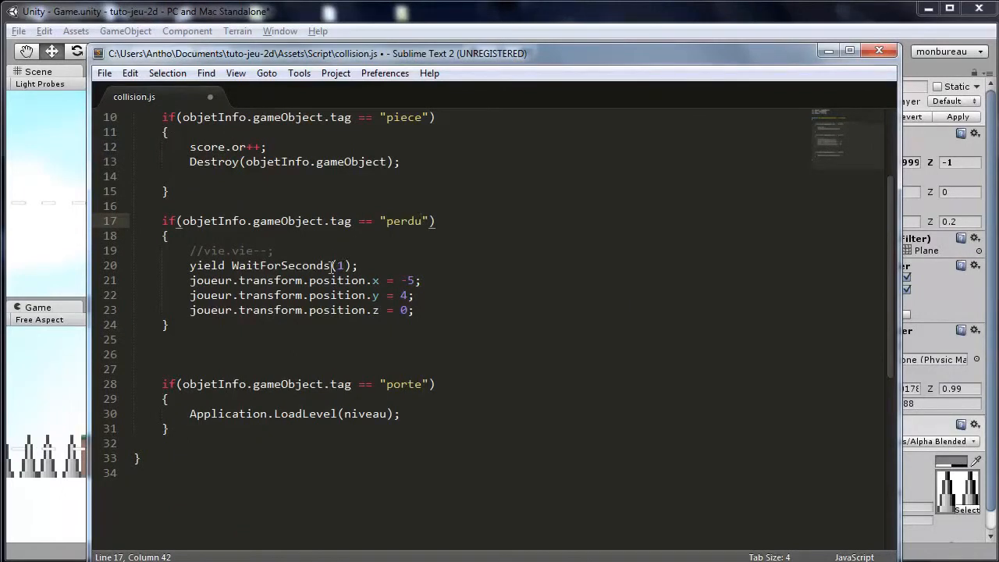
Comment out the score.or++ line in the piece block and save the script.
left_click(411, 265)
scroll(364, 287, "up", 1)
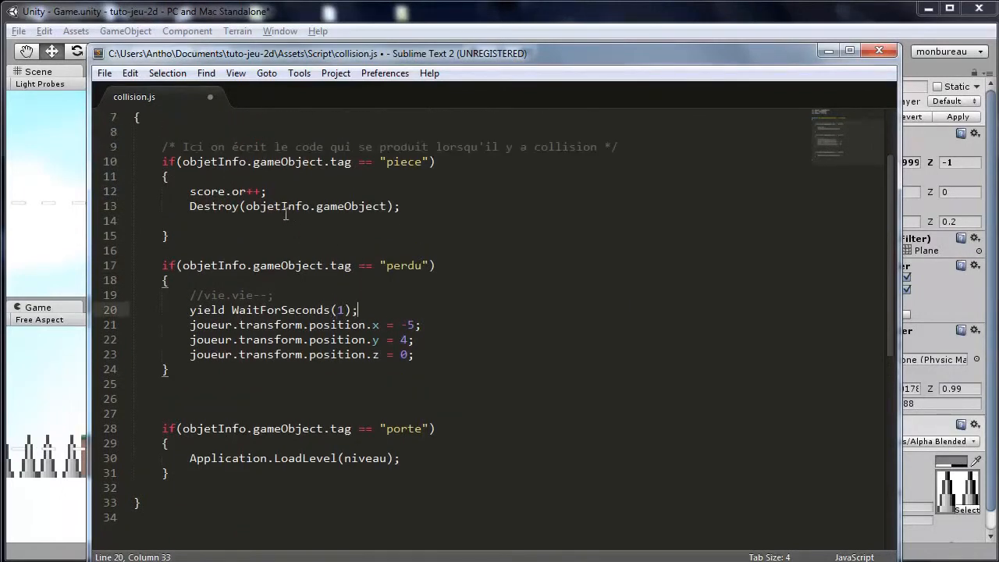
scroll(285, 214, "up", 2)
left_click(190, 280)
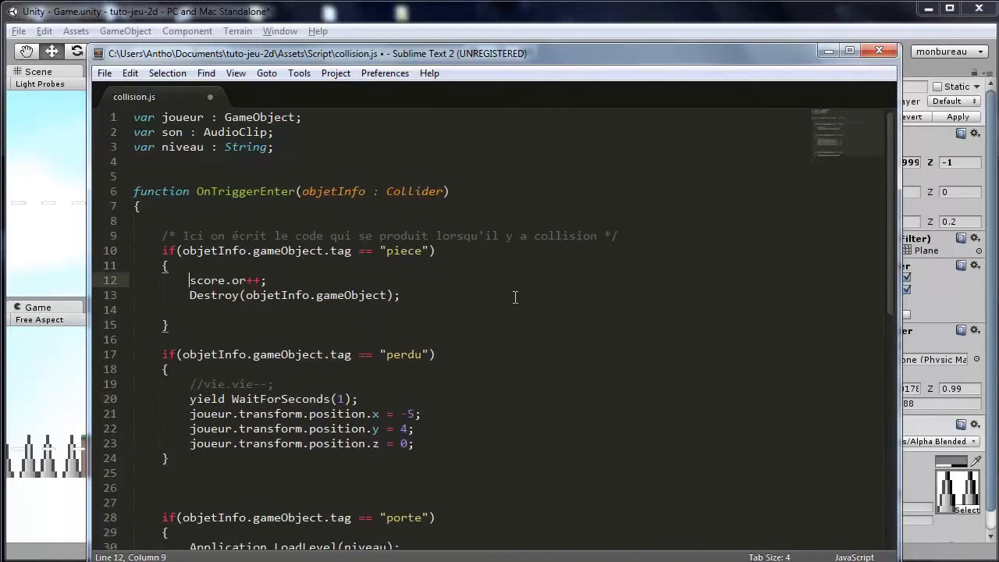
type("//")
key("ctrl+s")
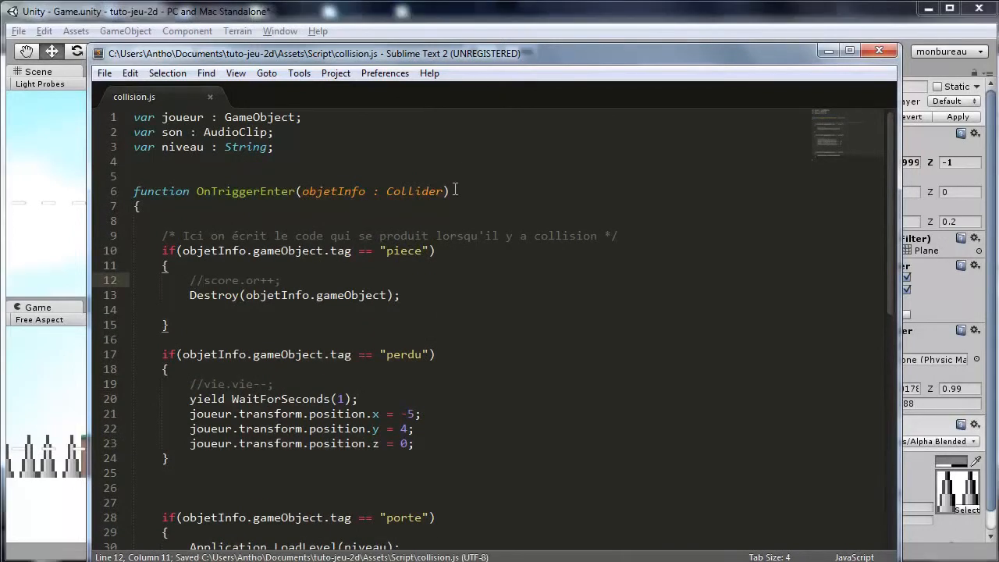
left_click_drag(622, 52, 710, 56)
scroll(548, 276, "down", 3)
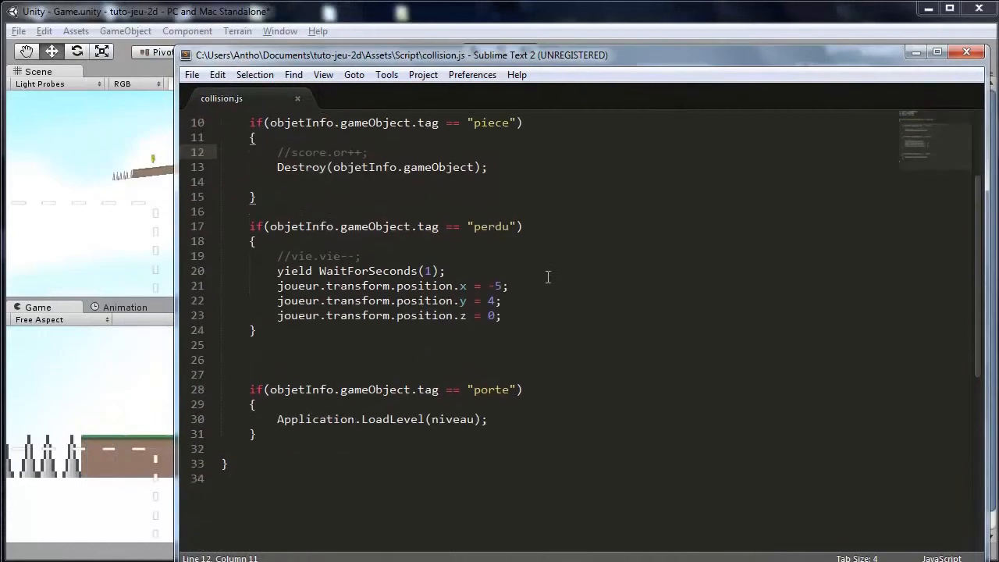
left_click_drag(700, 5, 624, 16)
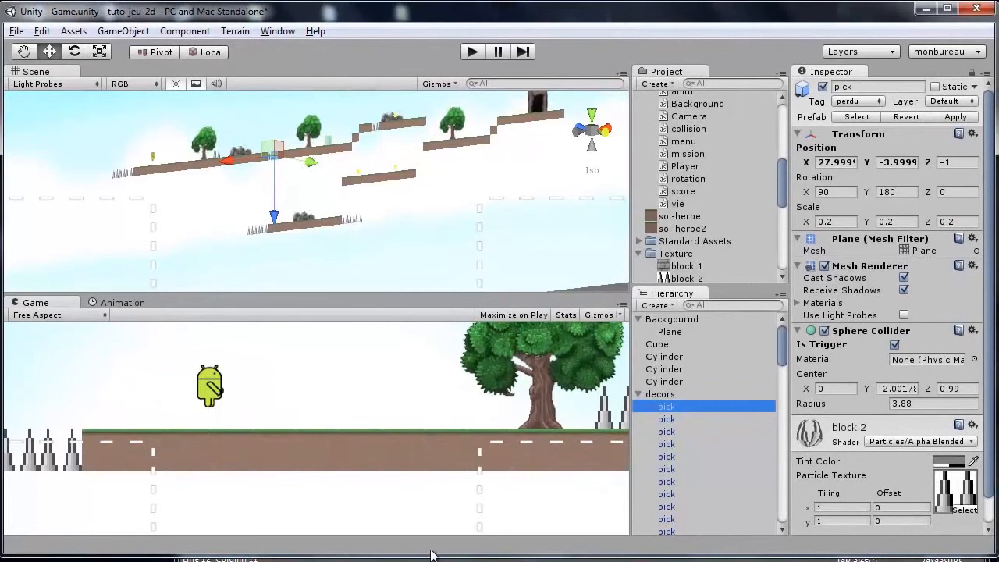
left_click_drag(425, 552, 425, 559)
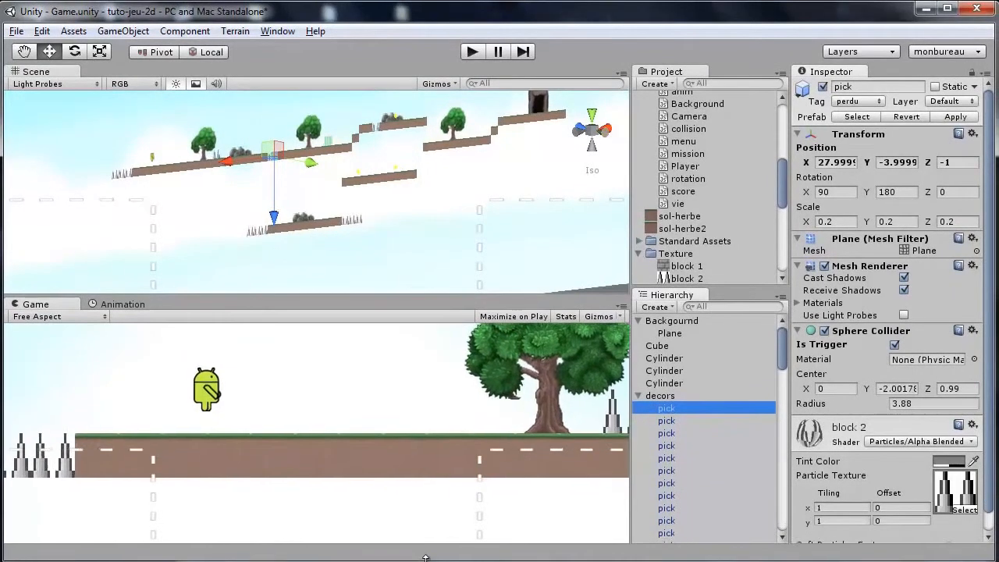
left_click_drag(991, 333, 998, 333)
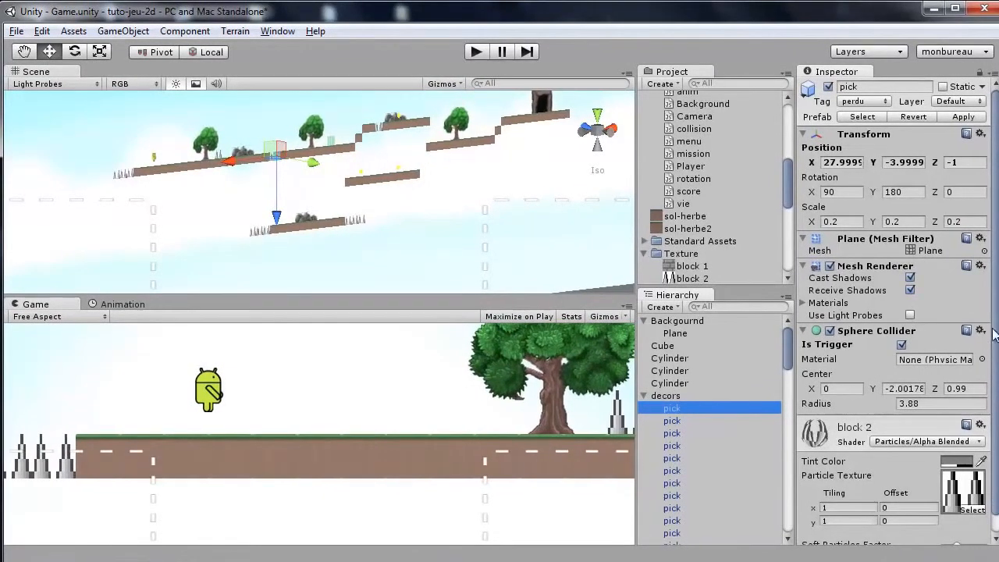
Frame the animated monster plane in the scene and set its tag to perdu.
left_click(336, 148)
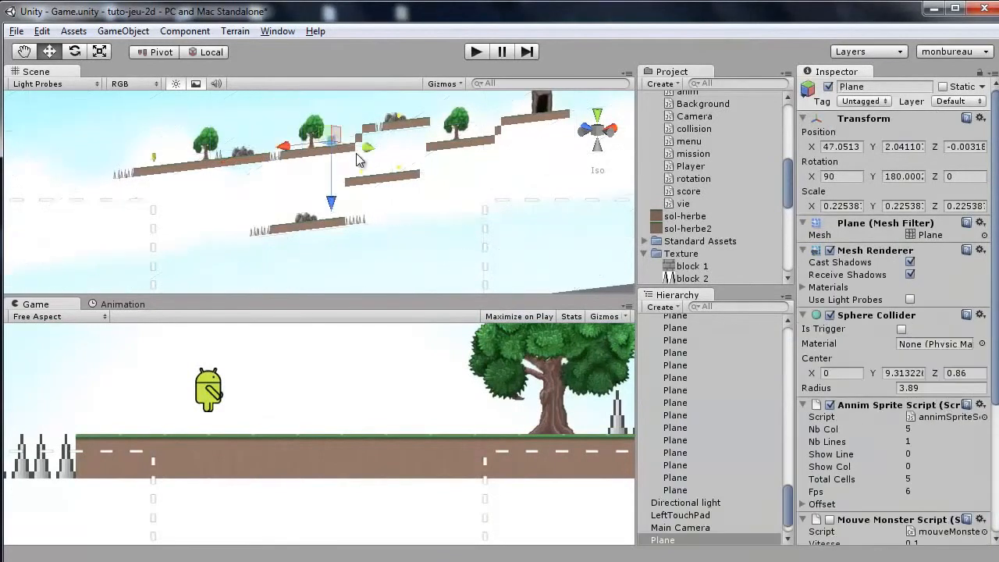
key("f")
left_click(864, 103)
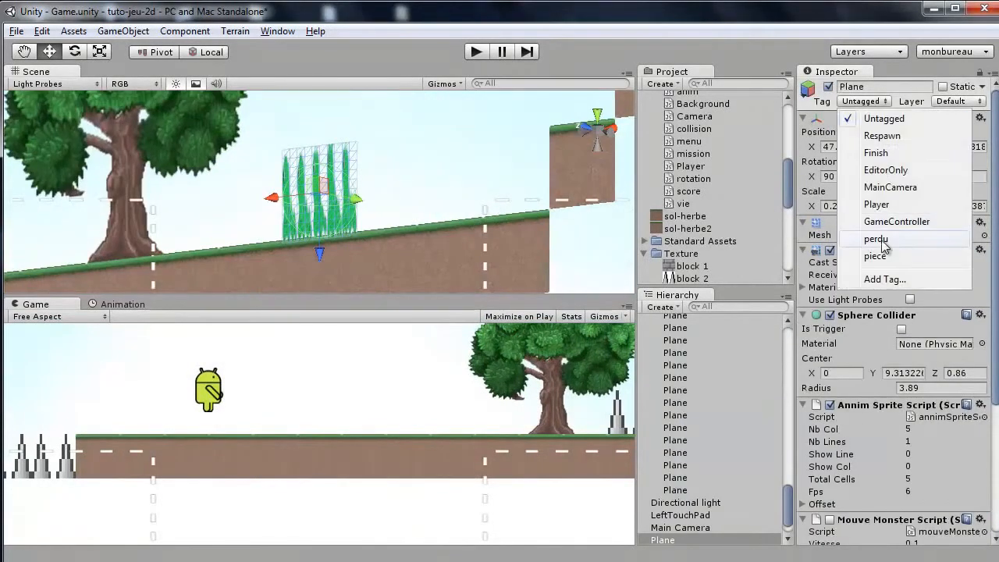
left_click(882, 241)
Create a new sphere object at the cave door in the scene.
left_click(420, 161)
scroll(471, 156, "down", 6)
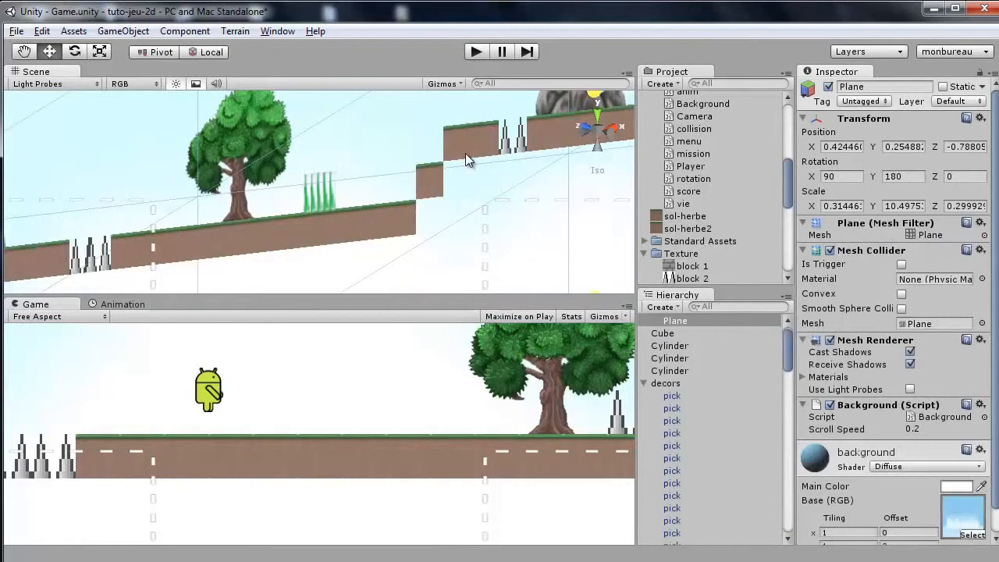
scroll(466, 153, "down", 5)
middle_click_drag(481, 136, 22, 200)
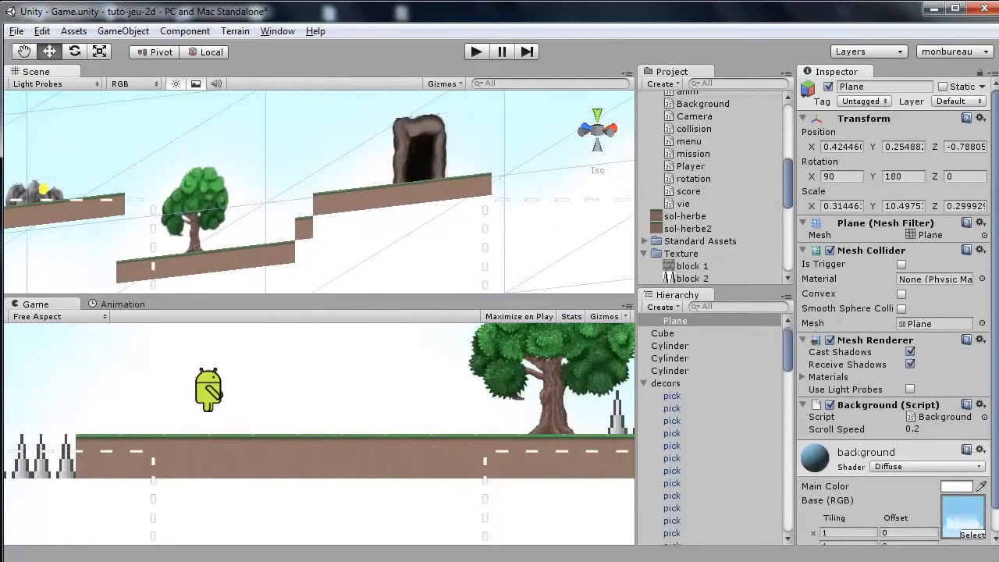
left_click(422, 174)
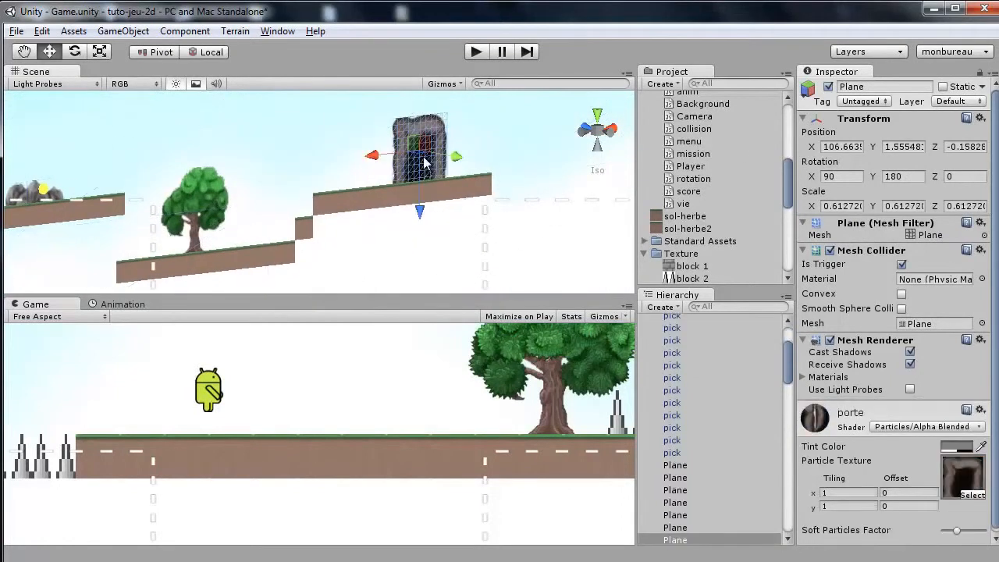
key("f")
left_click_drag(426, 164, 308, 260, "alt")
left_click(122, 31)
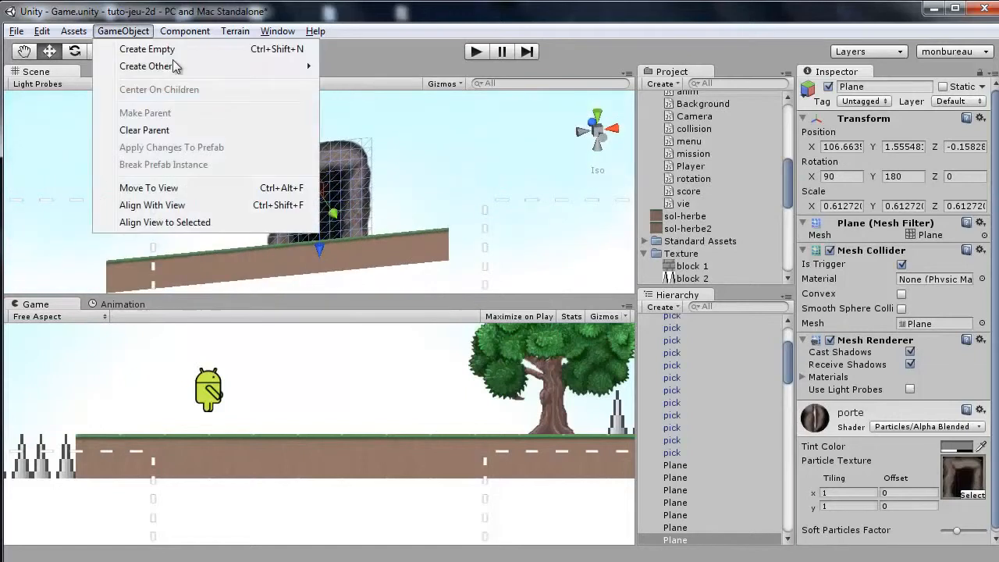
mouse_move(175, 67)
left_click(374, 251)
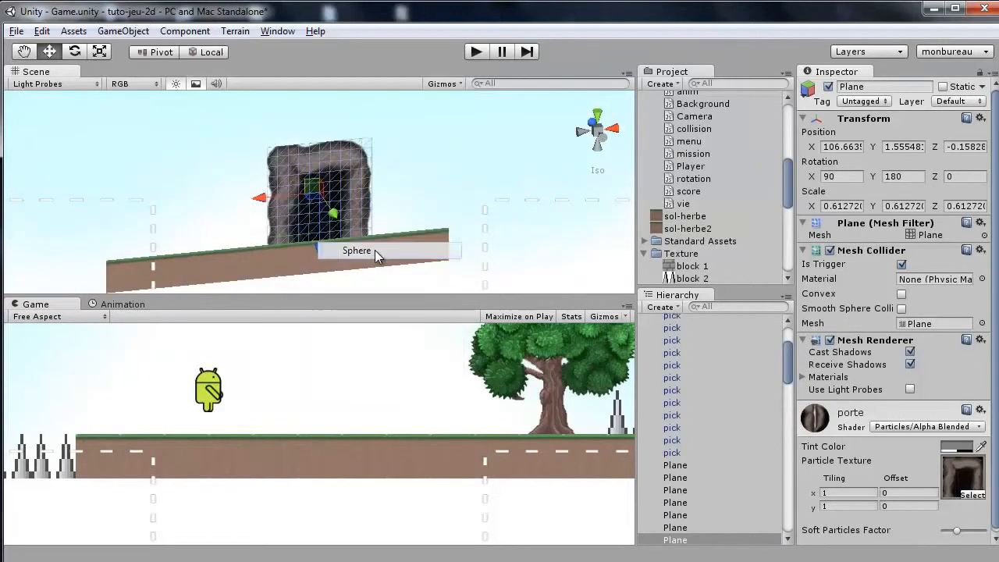
Scale the sphere up to about 3.3 and move it into the door opening.
left_click_drag(394, 226, 606, 231, "alt")
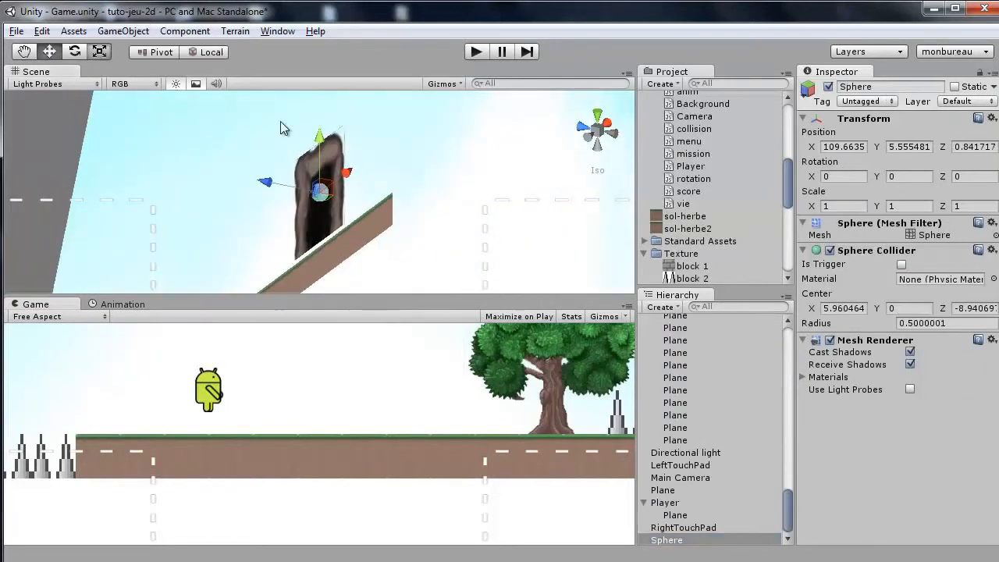
key("r")
left_click_drag(320, 191, 109, 136)
left_click(49, 52)
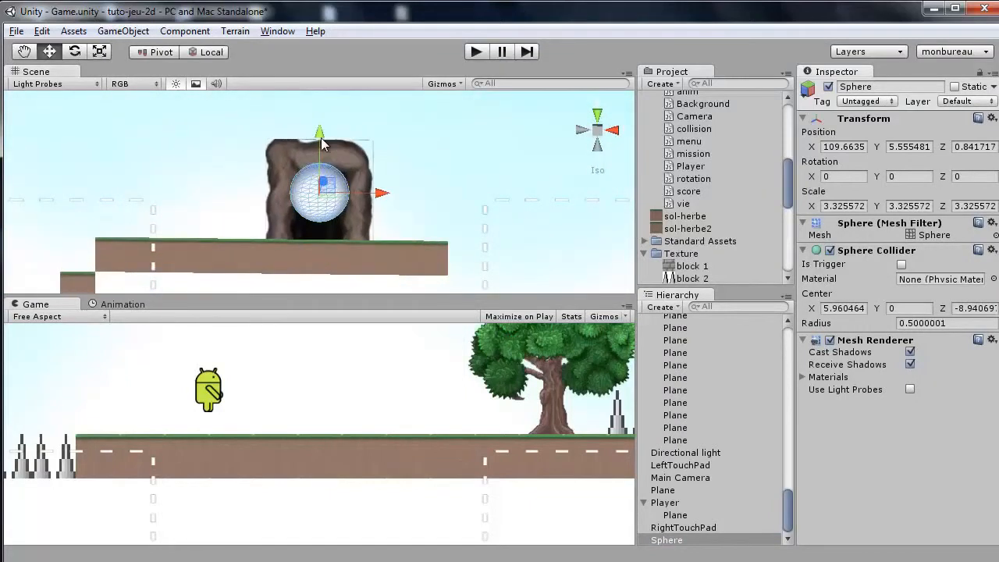
left_click_drag(322, 139, 322, 166)
left_click_drag(379, 218, 389, 220)
mouse_move(370, 226)
left_mouse_down("alt")
mouse_move(338, 234)
mouse_move(87, 219)
mouse_move(230, 232)
mouse_move(173, 256)
mouse_move(367, 211)
mouse_move(362, 217)
left_mouse_up("alt")
left_click_drag(298, 246, 496, 160, "alt")
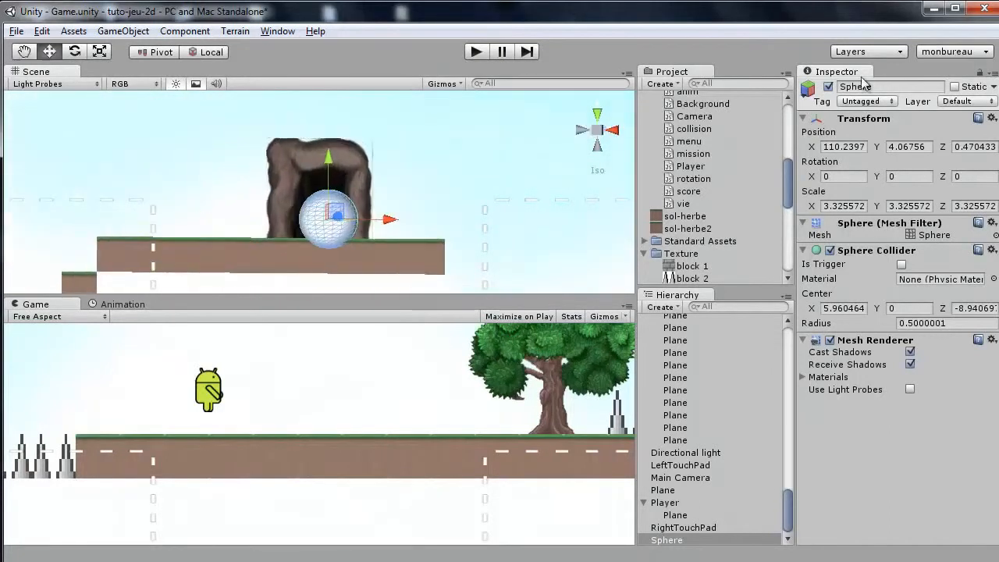
Add a new tag named porte in the tag manager.
left_click(868, 102)
left_click(885, 277)
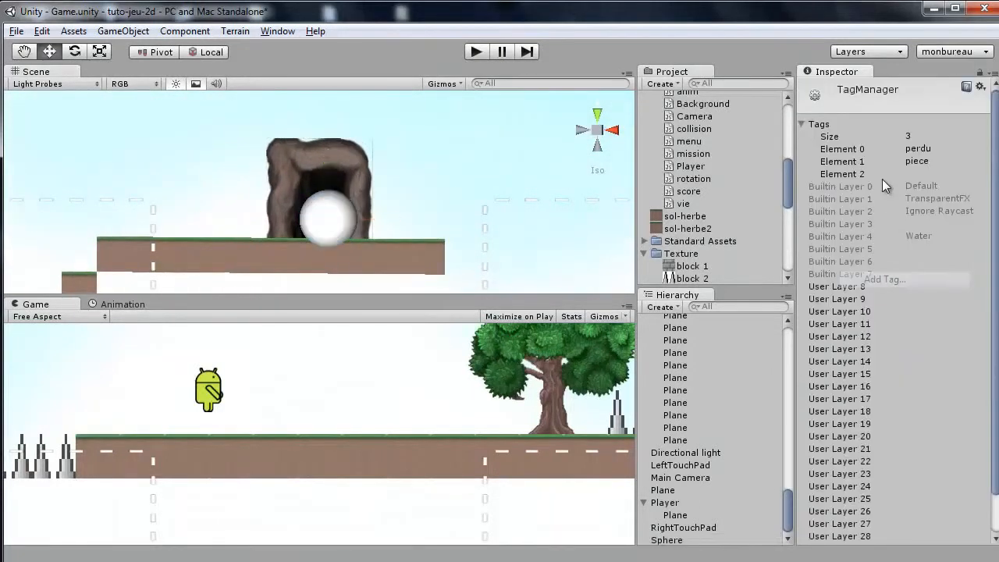
left_click(921, 174)
type("porte")
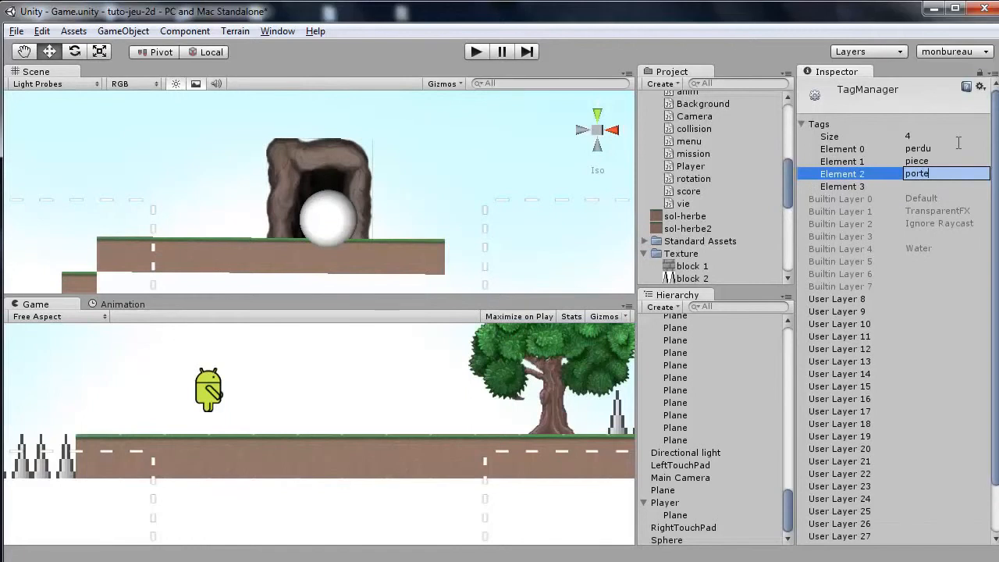
key("Return")
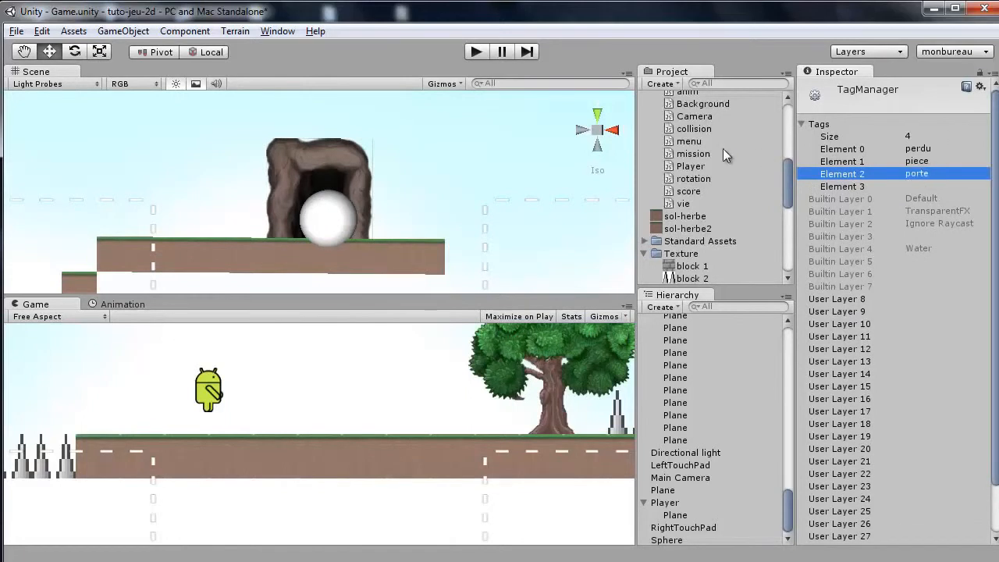
Select the door sphere and set its tag to porte.
left_click(320, 227)
left_click(882, 101)
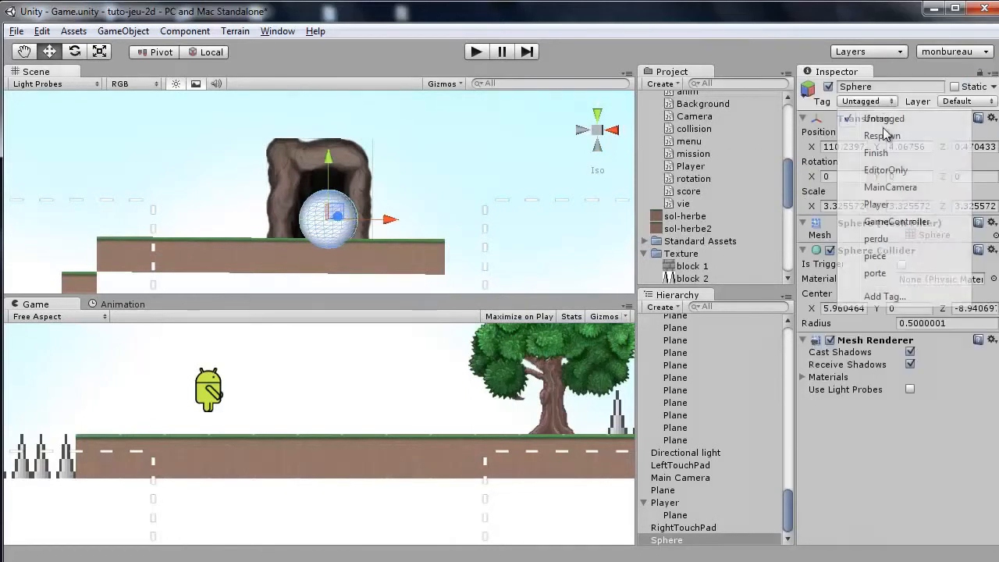
left_click(878, 273)
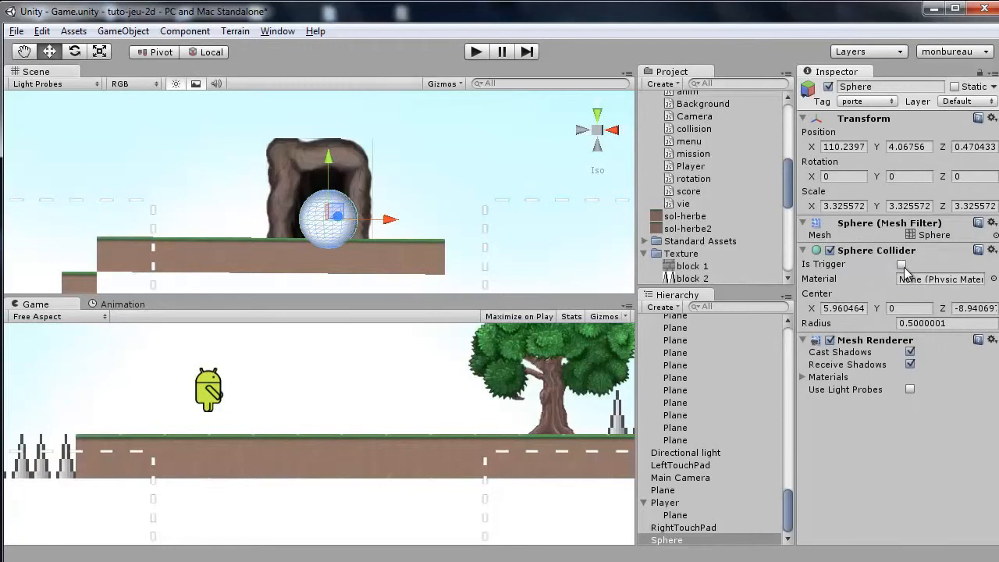
Make the sphere's collider a trigger and switch off its mesh renderer.
left_click(901, 264)
left_click(829, 340)
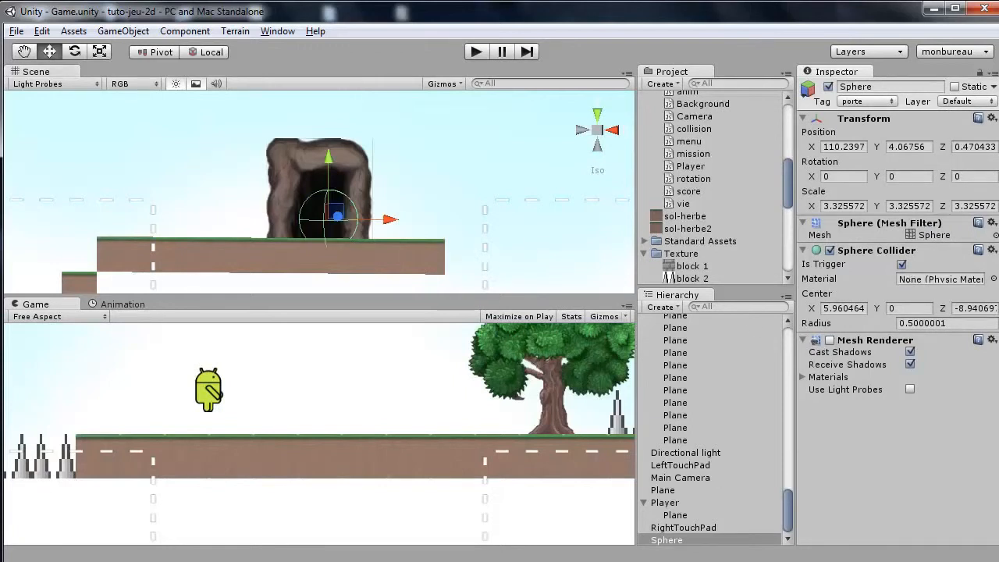
Check the porte block in collision.js that loads the niveau level, then return to the editor.
key("alt+Tab")
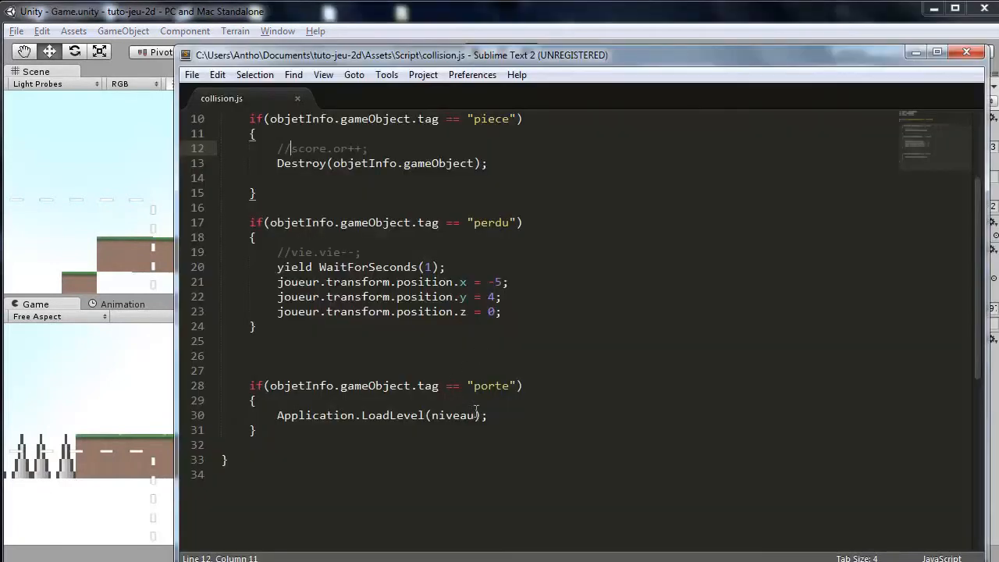
left_click(459, 22)
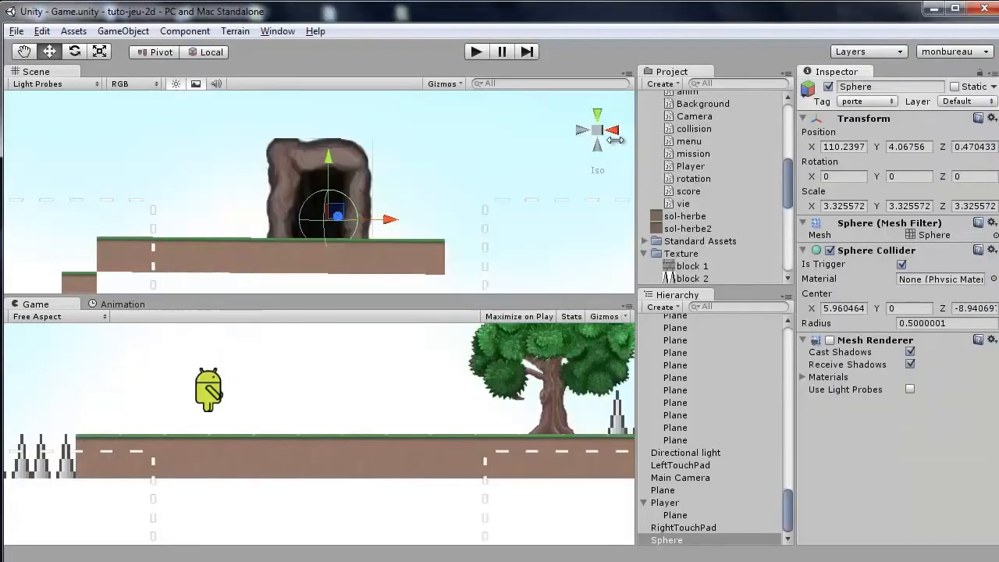
Rename the Game scene asset in the Scene folder to lvl1.
scroll(654, 156, "up", 6)
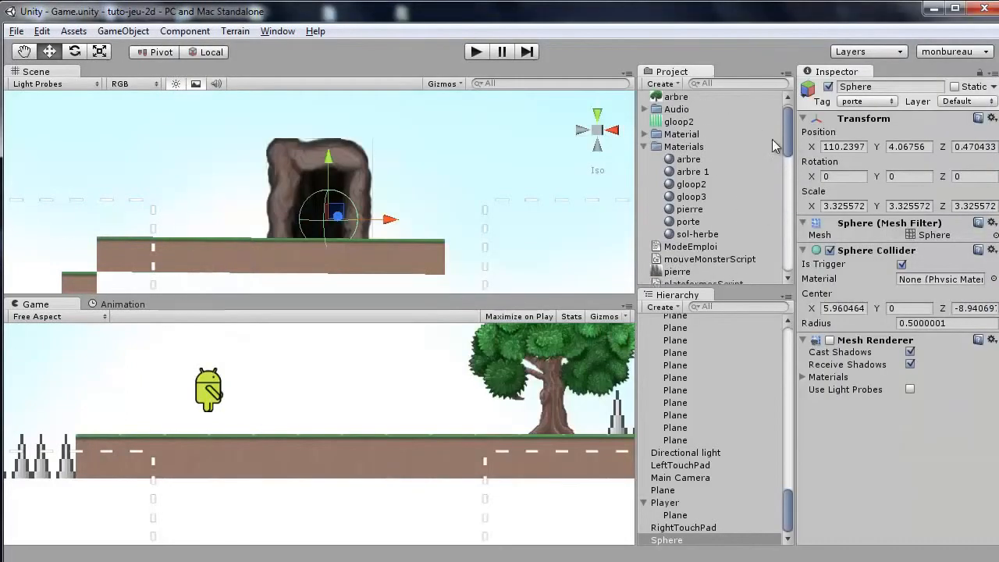
left_click(644, 160)
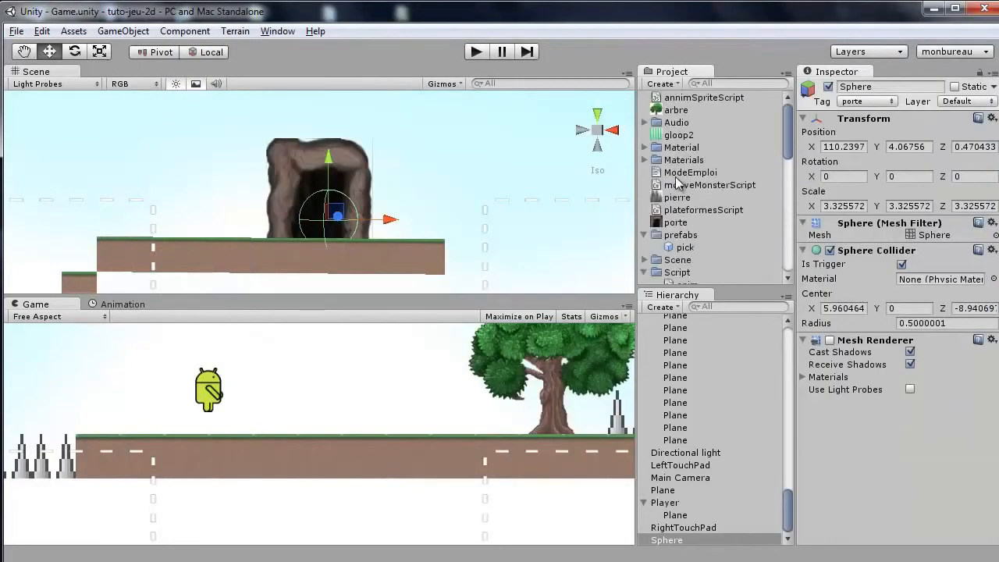
scroll(665, 165, "down", 5)
scroll(664, 187, "up", 4)
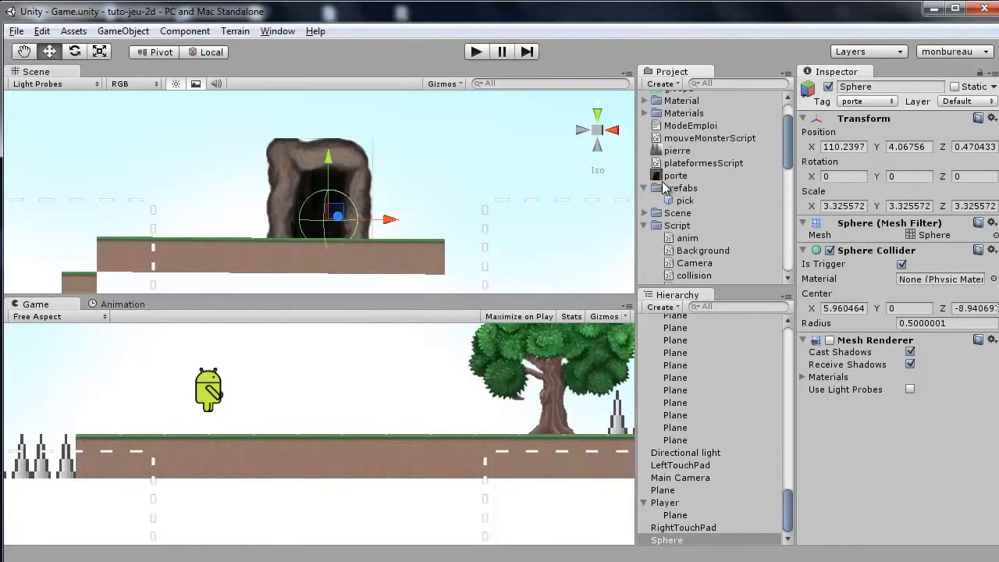
left_click(644, 226)
scroll(659, 207, "down", 6)
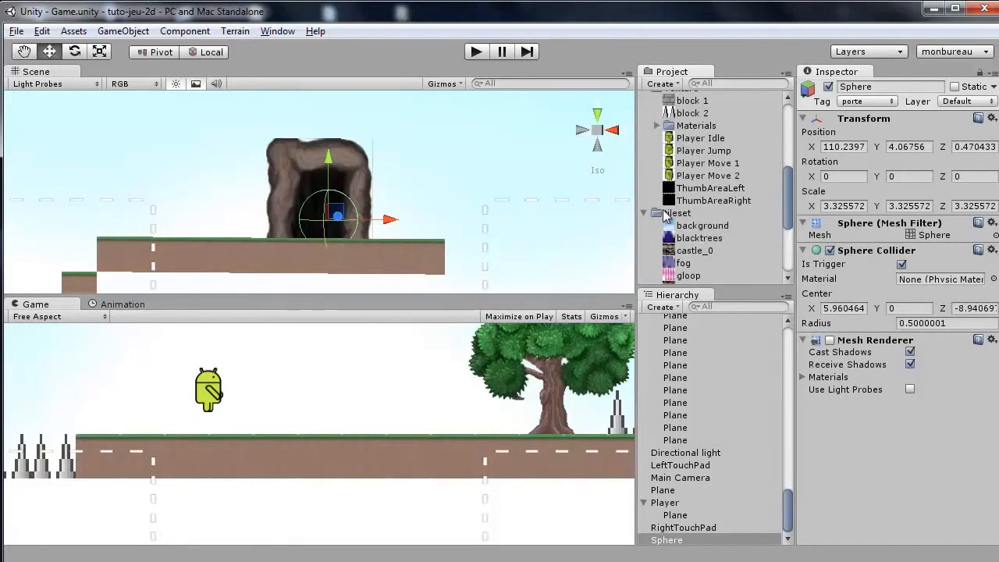
scroll(659, 207, "up", 4)
left_click(644, 182)
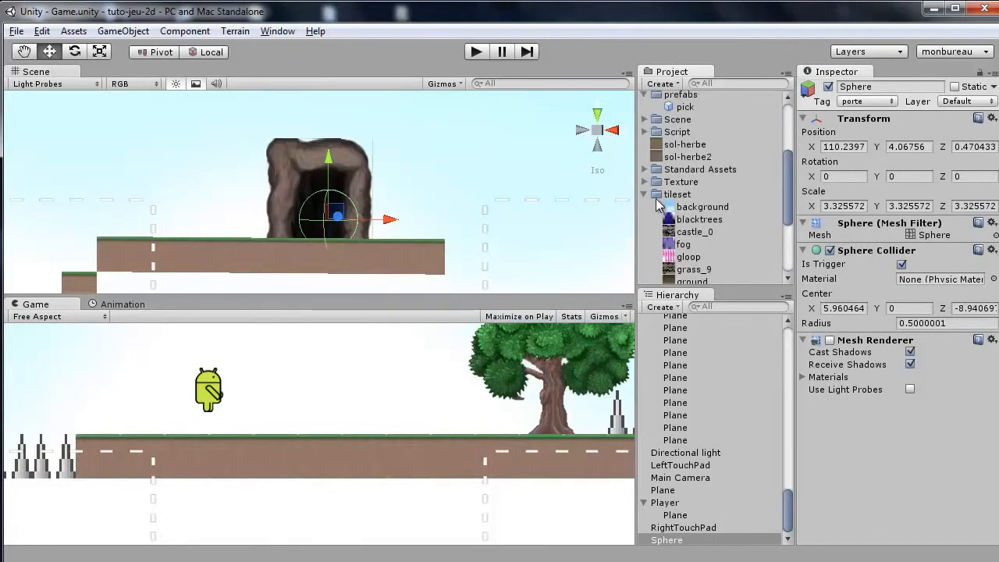
scroll(655, 204, "up", 3)
scroll(662, 212, "up", 3)
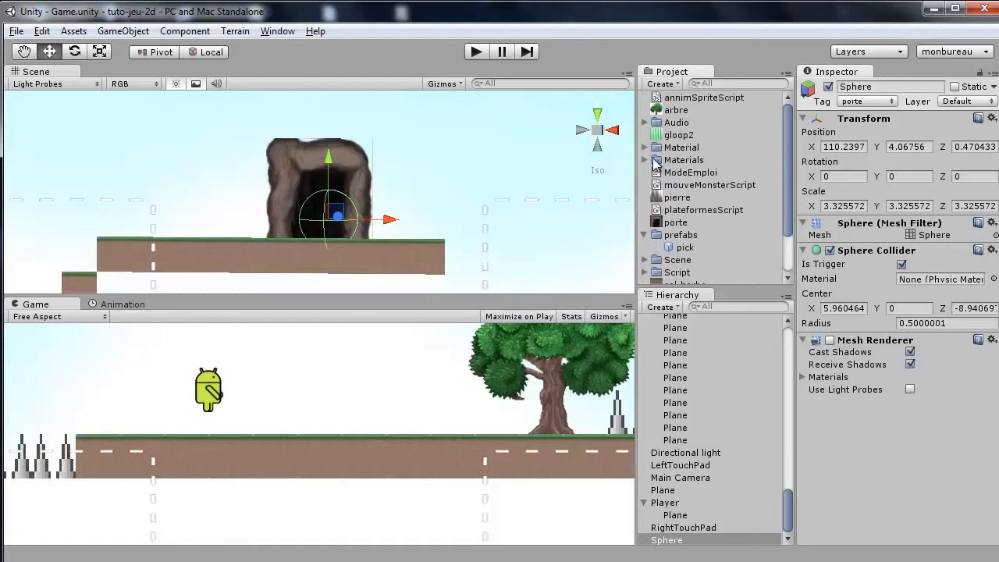
left_click(646, 260)
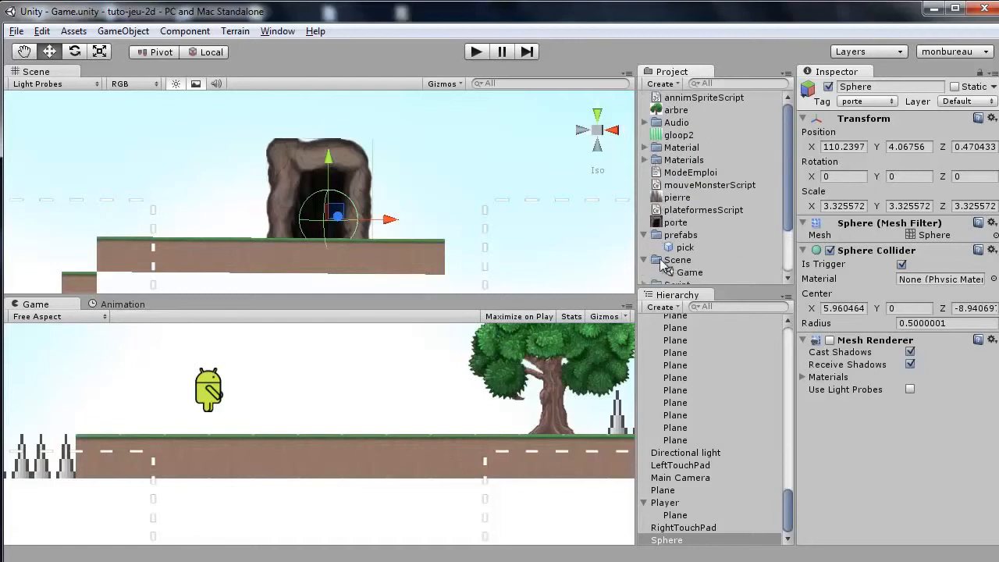
left_click(687, 272)
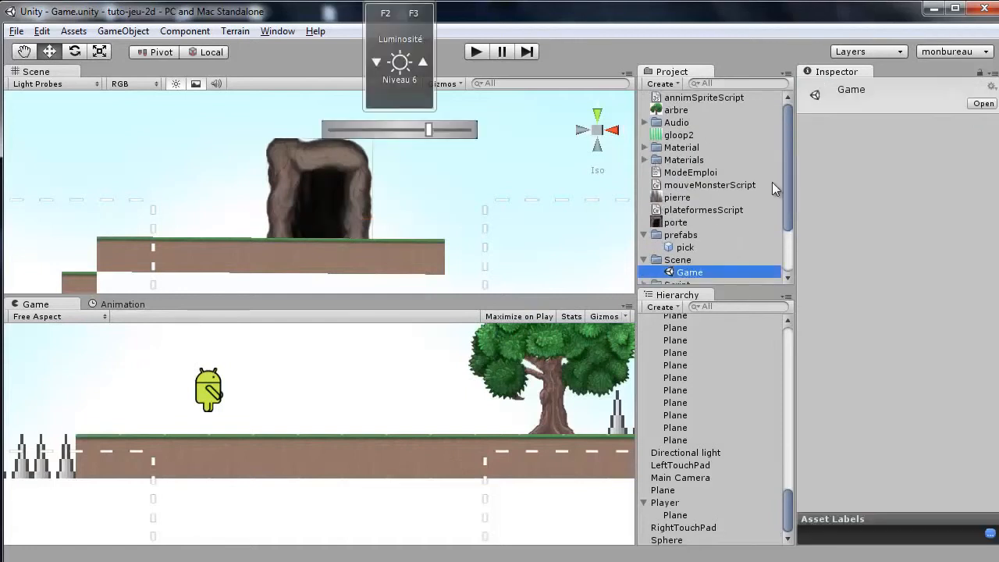
key("F2")
type("lvl1")
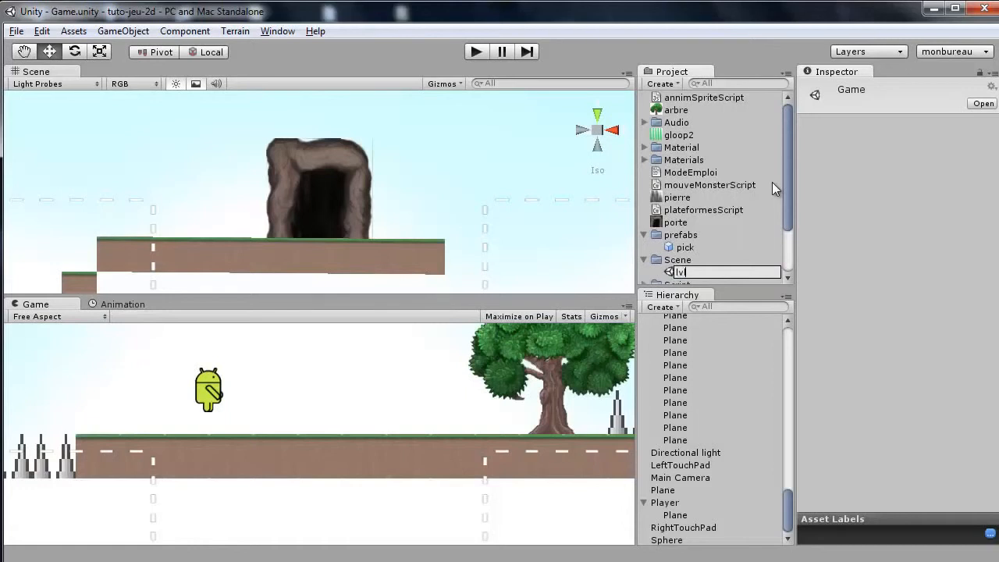
key("Return")
Duplicate the lvl1 scene asset twice.
key("ctrl+d")
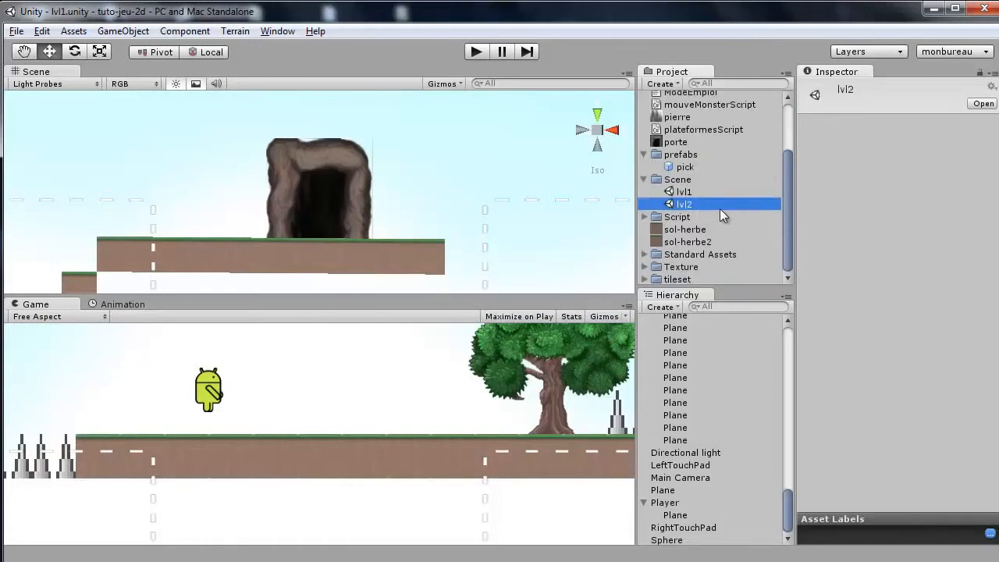
key("ctrl+d")
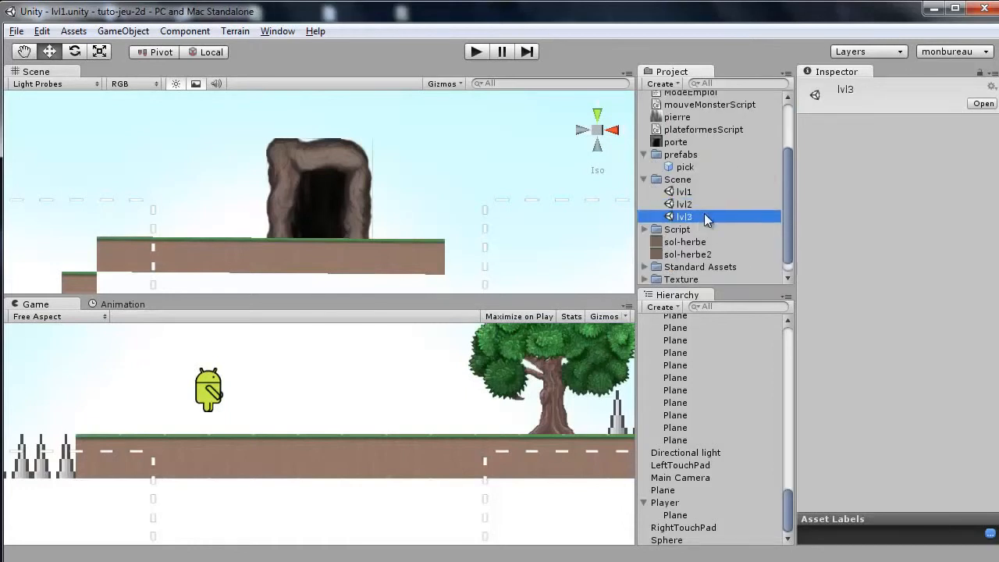
Add the lvl1, lvl2 and lvl3 scenes to the scenes in build.
left_click(15, 31)
left_click(71, 187)
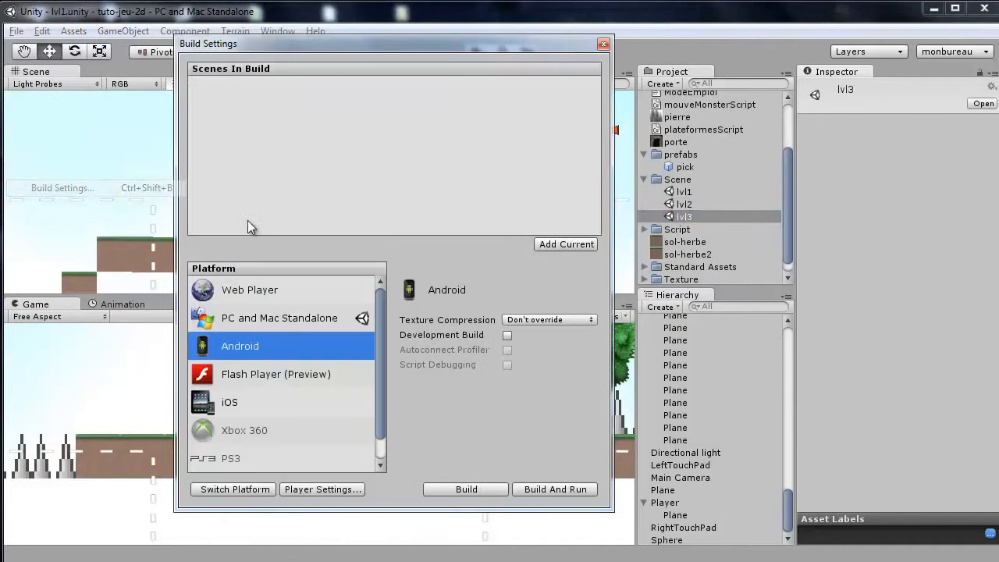
left_click(557, 245)
left_click_drag(687, 207, 460, 187)
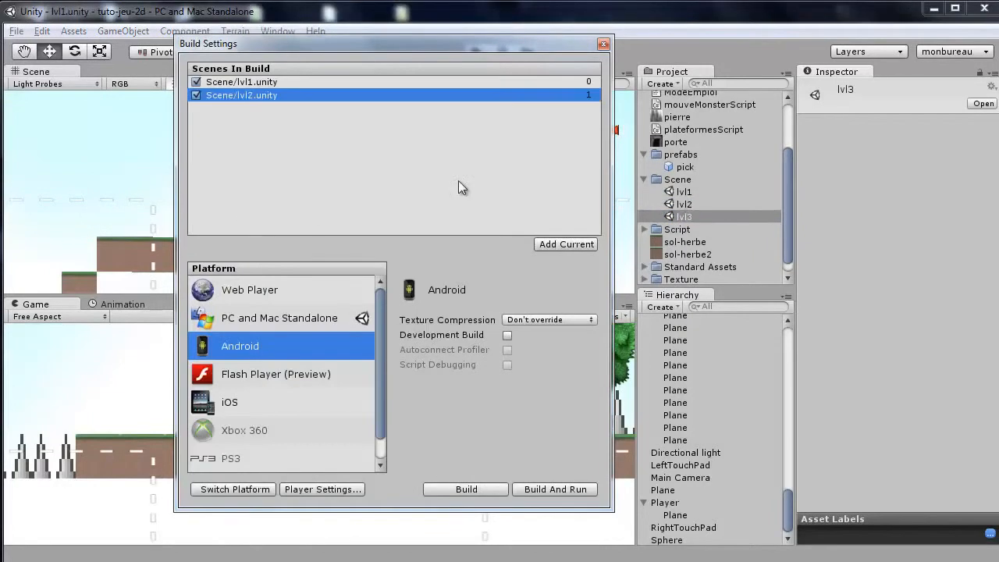
left_click_drag(684, 212, 371, 167)
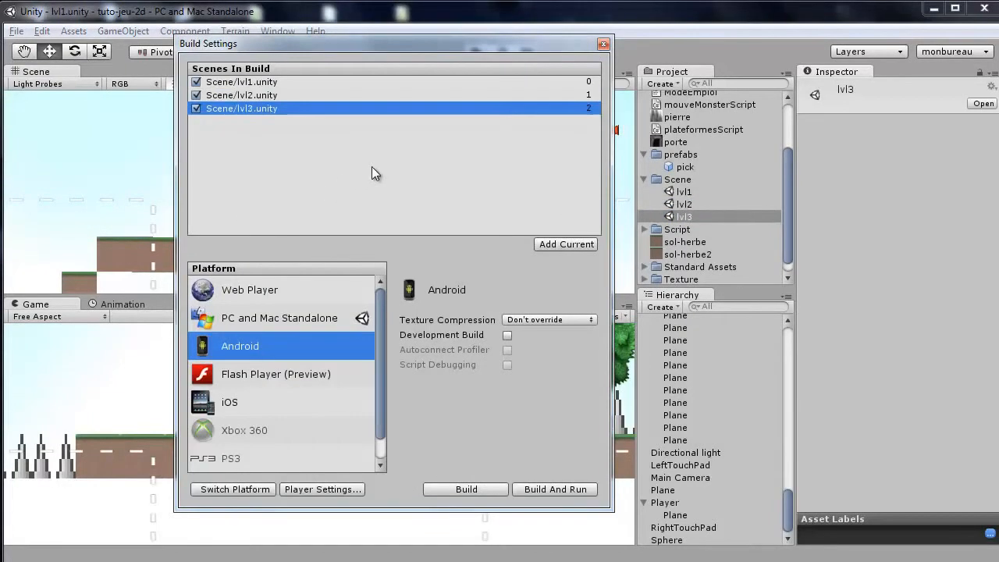
left_click(604, 46)
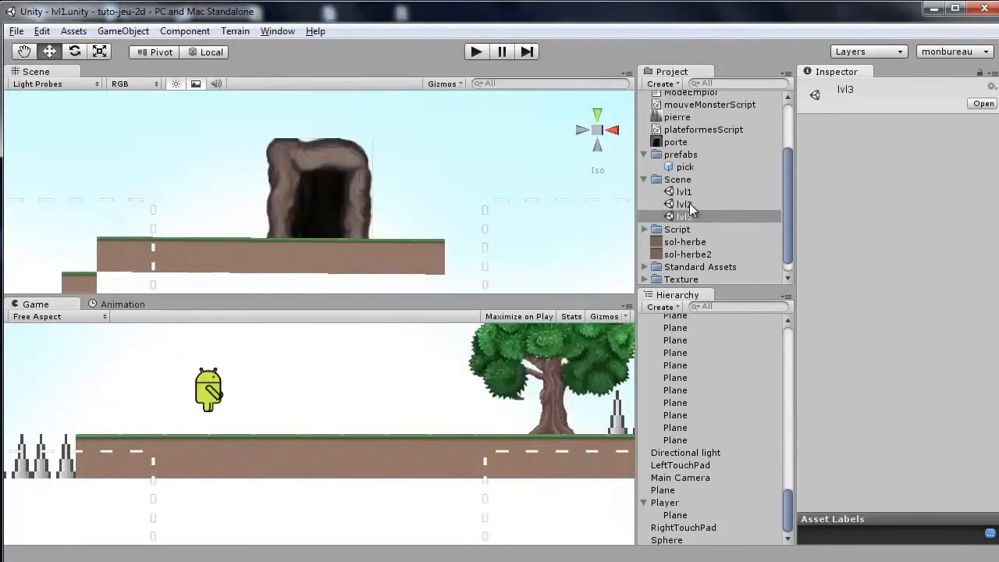
Open the lvl2 scene and survey its level layout.
left_click(458, 171)
scroll(458, 172, "down", 10)
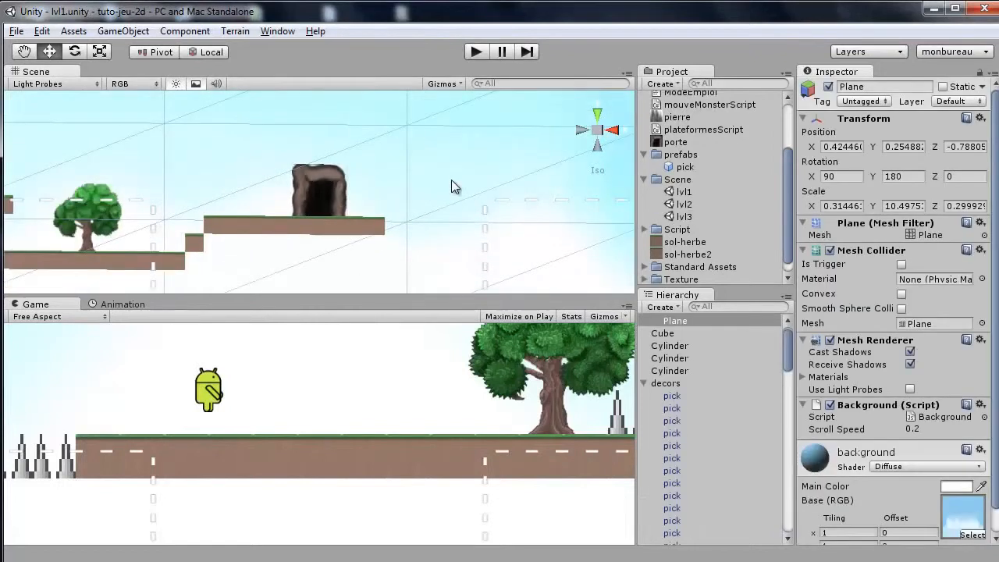
scroll(530, 206, "down", 2)
double_click(684, 205)
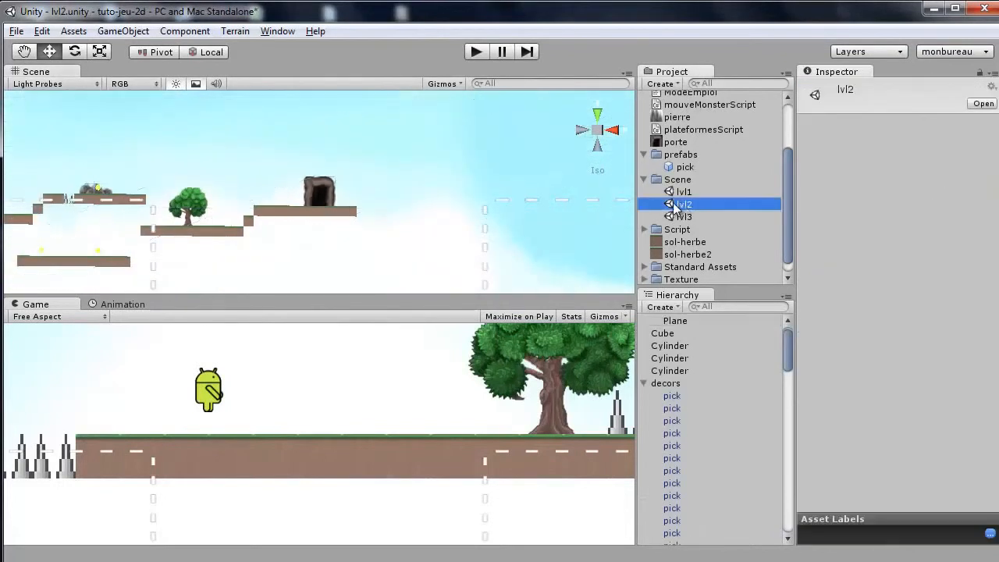
scroll(349, 205, "down", 3)
middle_click_drag(229, 174, 585, 153)
scroll(328, 198, "up", 4)
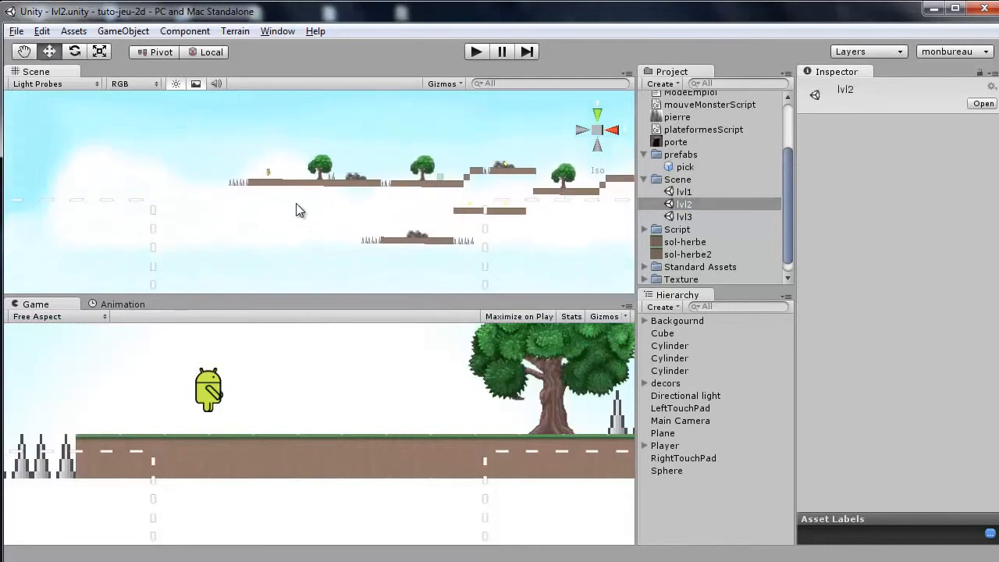
left_click(310, 170)
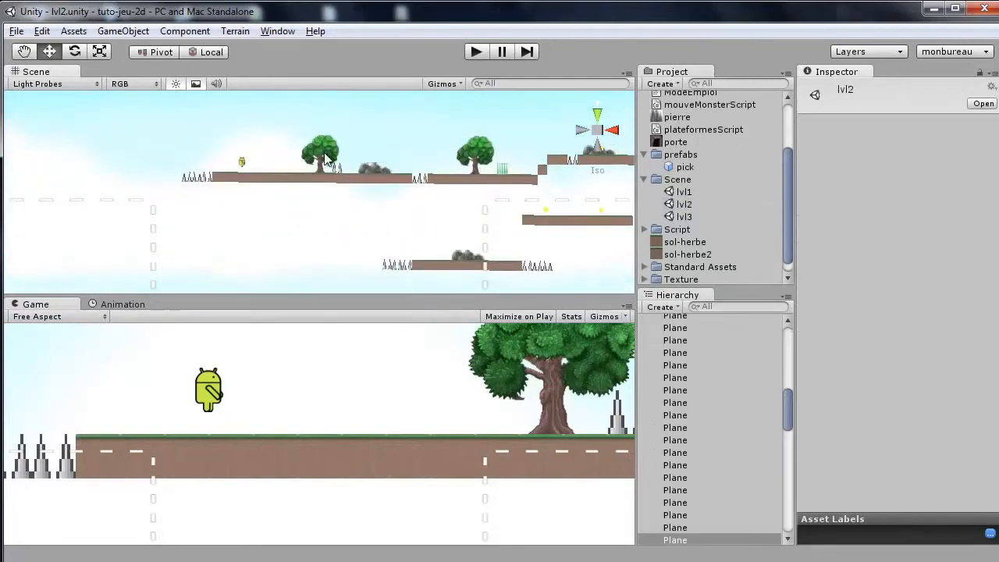
Delete a tree, a rock and a coin from the start of the lvl2 level.
left_click(405, 155)
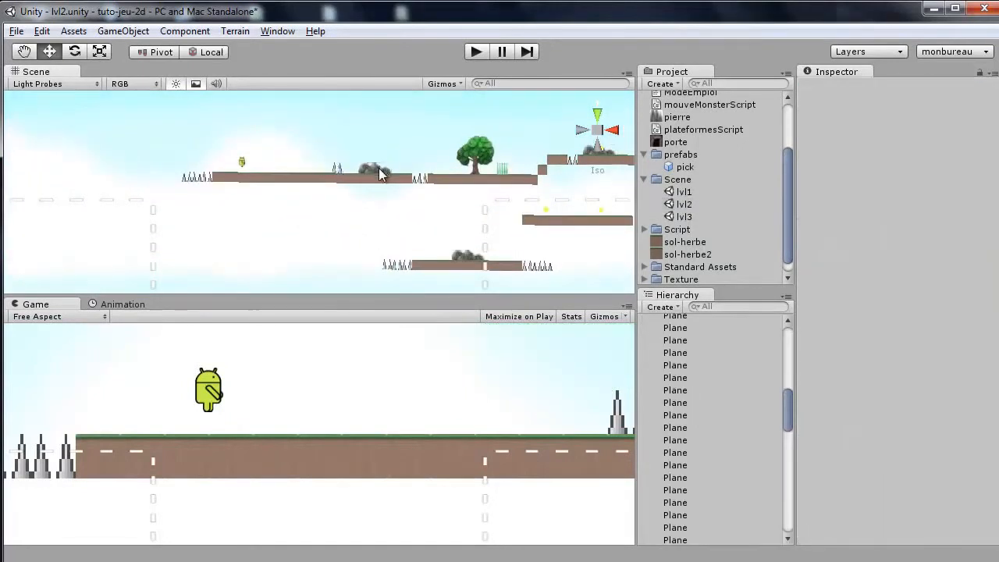
left_click(382, 171)
key("Delete")
left_click(336, 167)
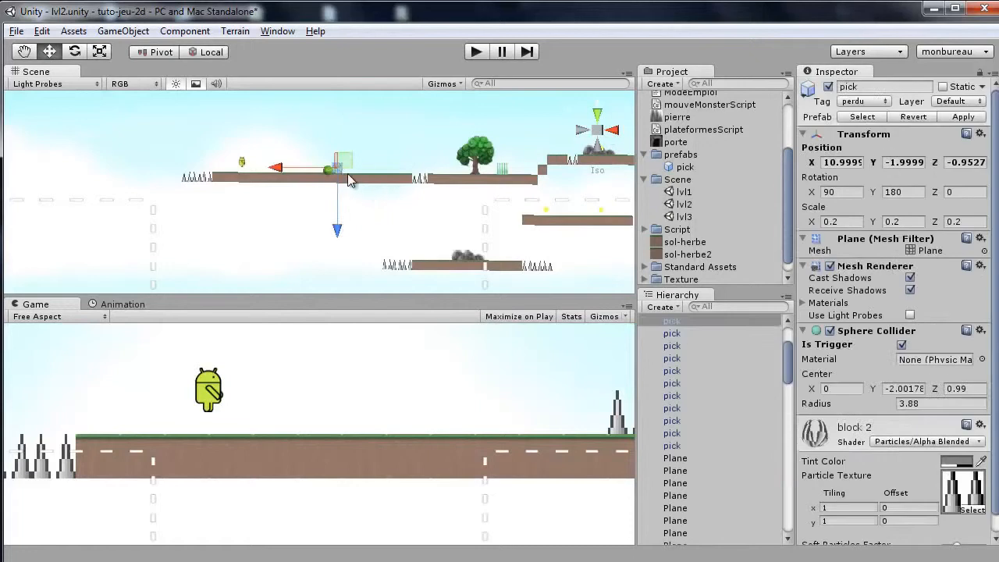
key("Delete")
Box-select and delete the lower and middle platforms with their decorations in lvl2.
scroll(366, 198, "down", 5)
scroll(366, 198, "down", 2)
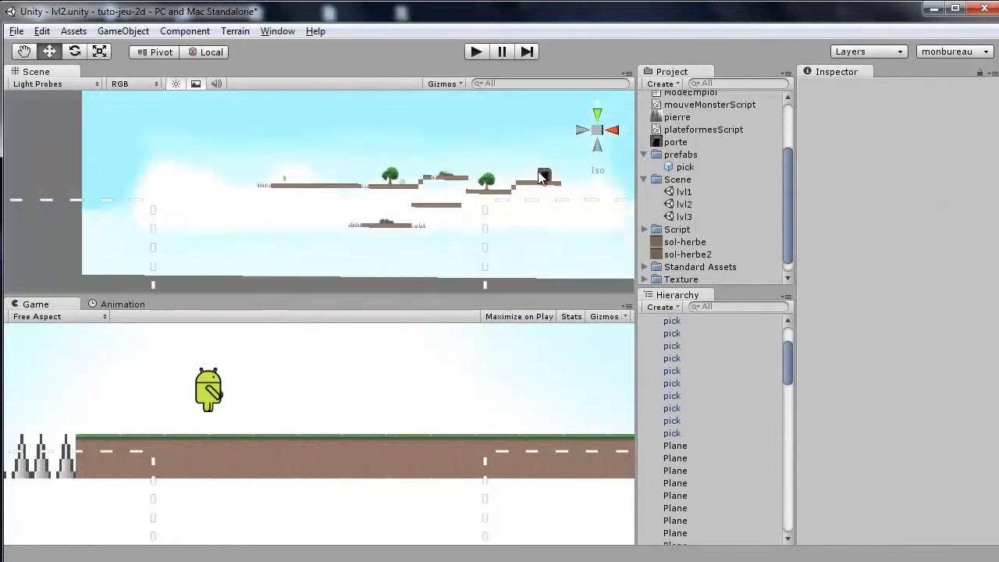
left_click_drag(364, 229, 476, 198)
key("Delete")
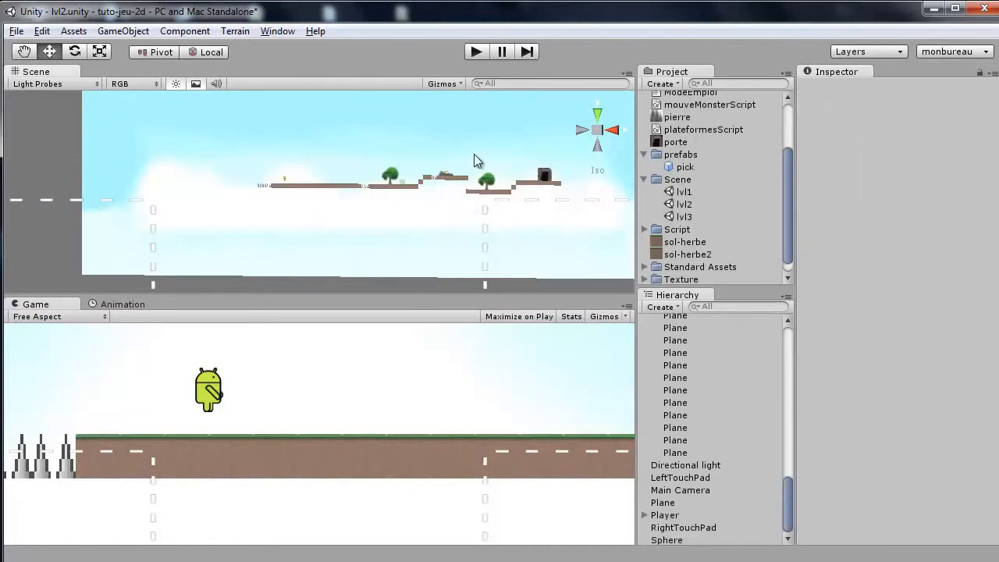
scroll(519, 150, "up", 2)
left_click_drag(530, 153, 457, 189)
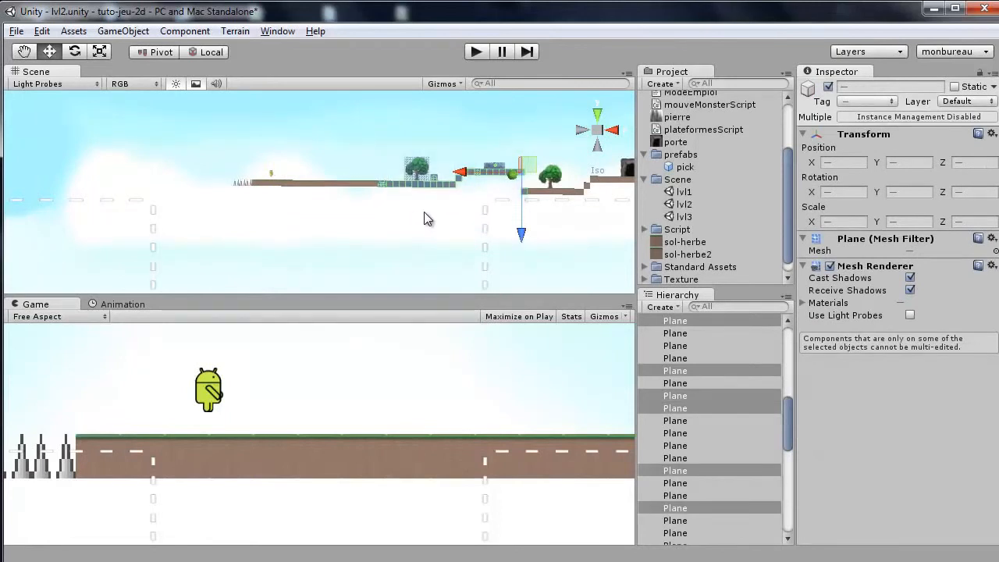
key("Delete")
Inspect the platforms near the door and the door's trigger Sphere, framing it in the scene view.
scroll(438, 199, "down", 6)
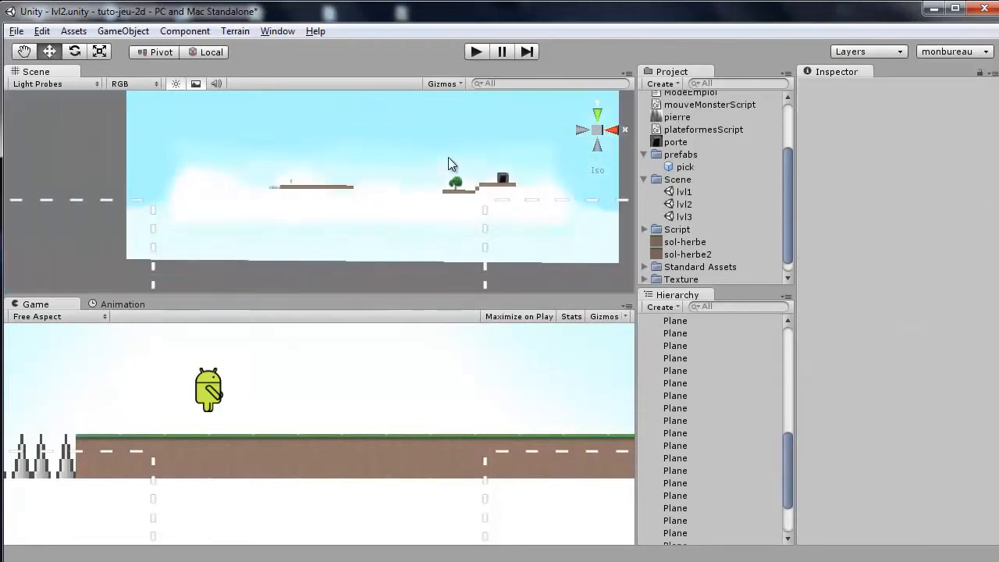
left_click_drag(426, 155, 517, 200)
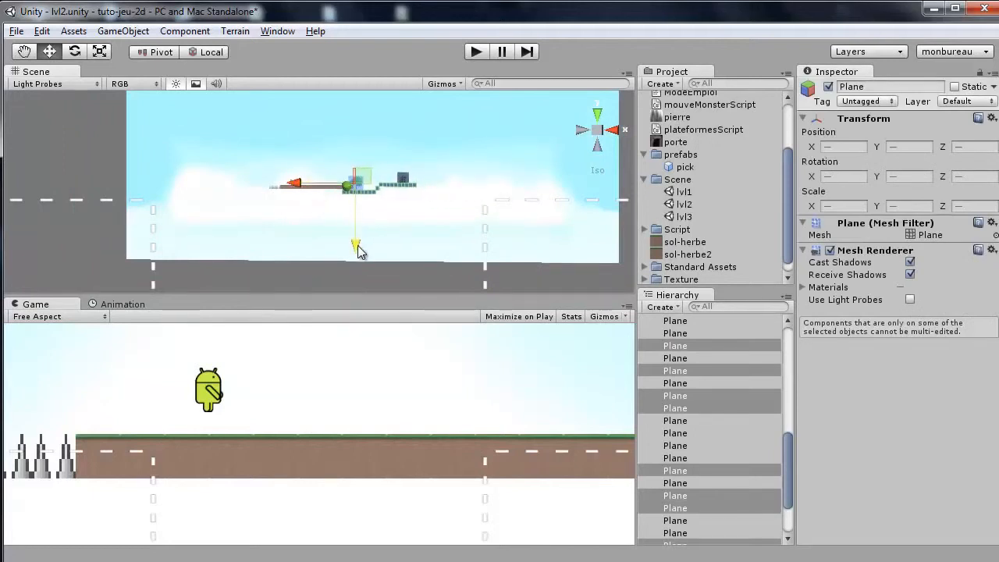
scroll(695, 382, "up", 5)
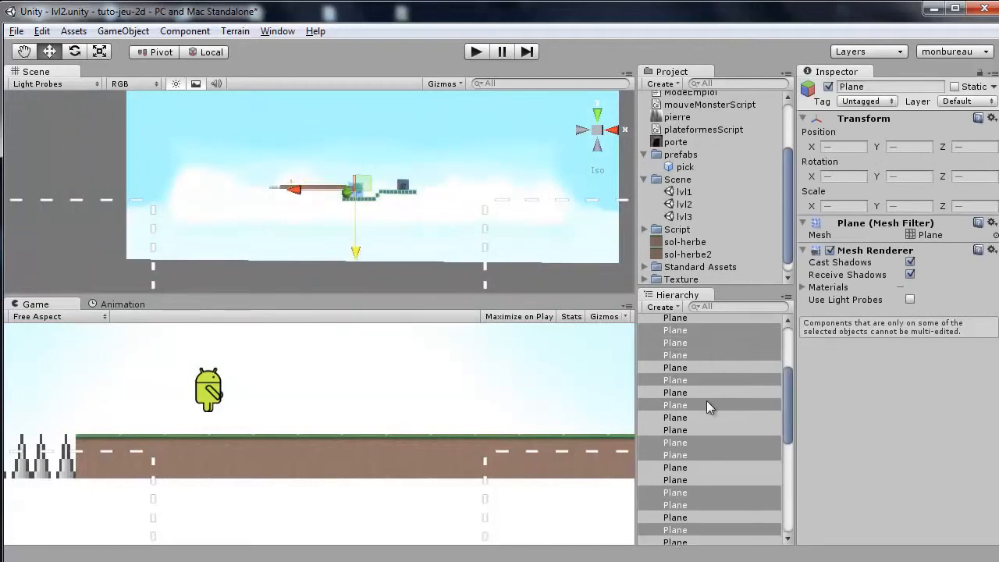
left_click(644, 345)
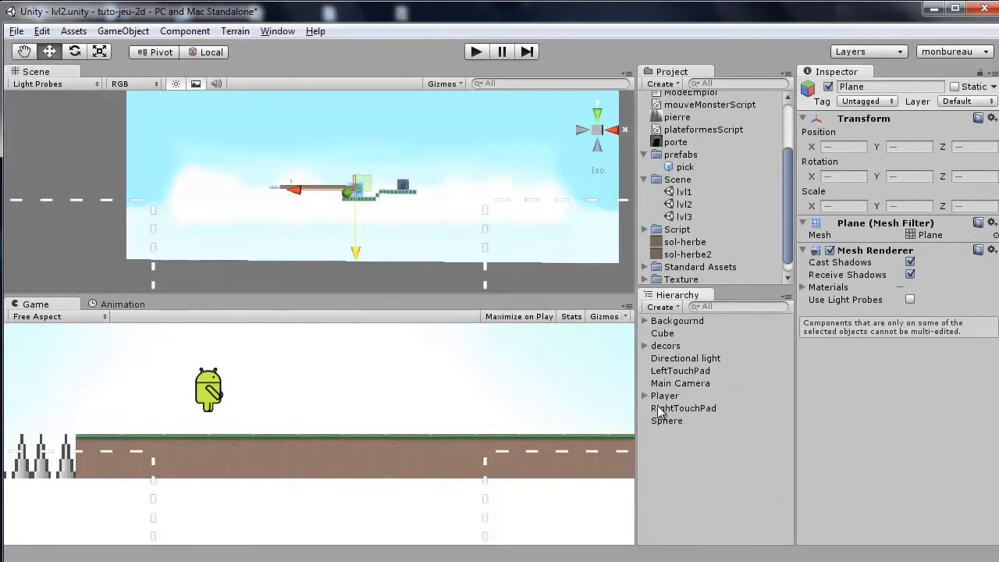
left_click(663, 408)
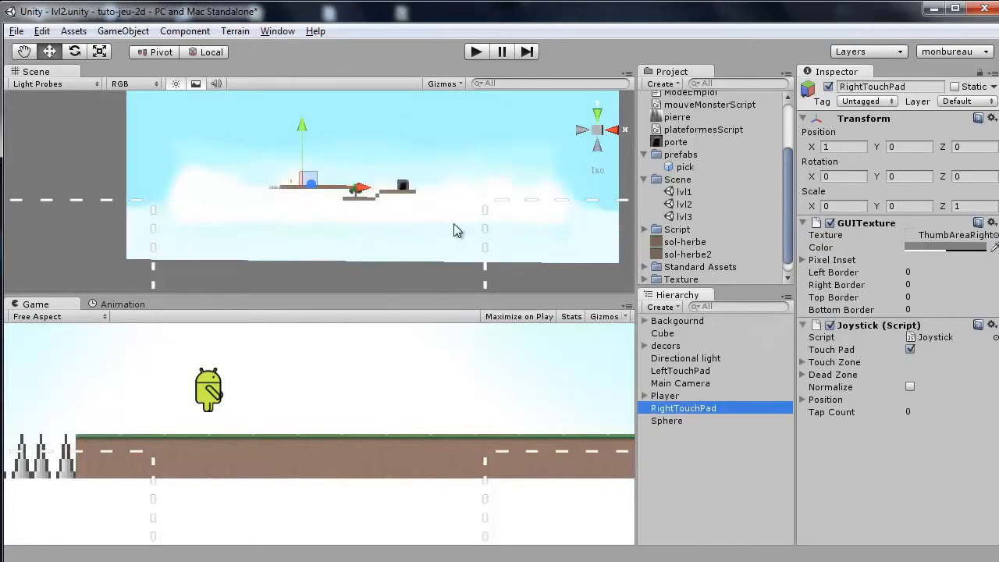
left_click(670, 420)
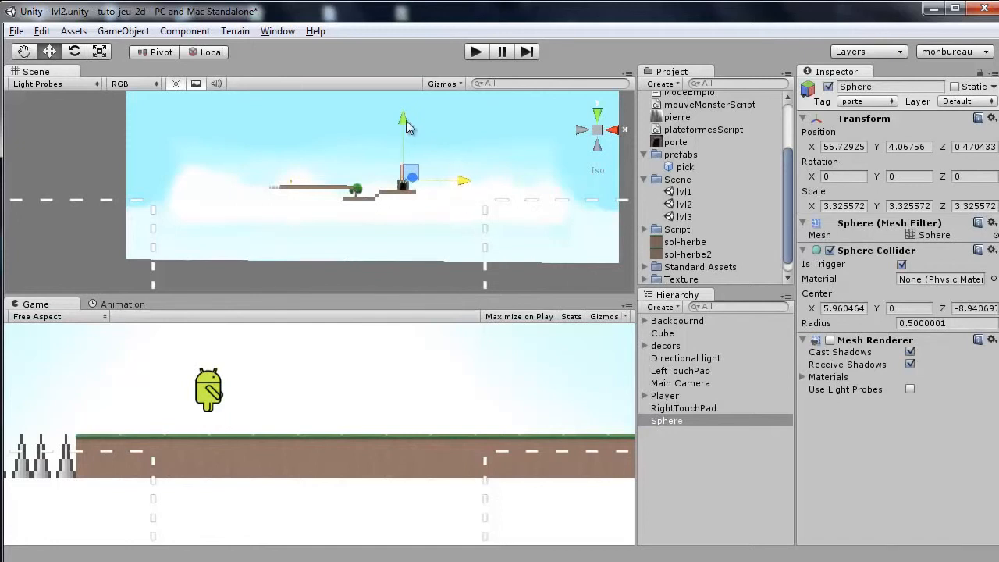
key("f")
left_click_drag(426, 174, 130, 242, "alt")
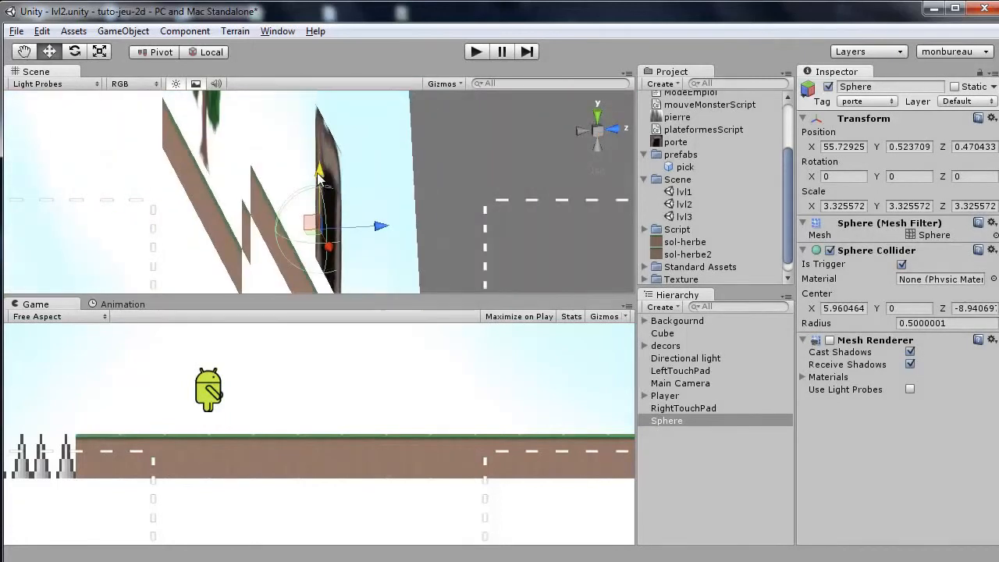
left_click_drag(317, 173, 318, 174)
left_click(582, 132)
scroll(426, 190, "down", 5)
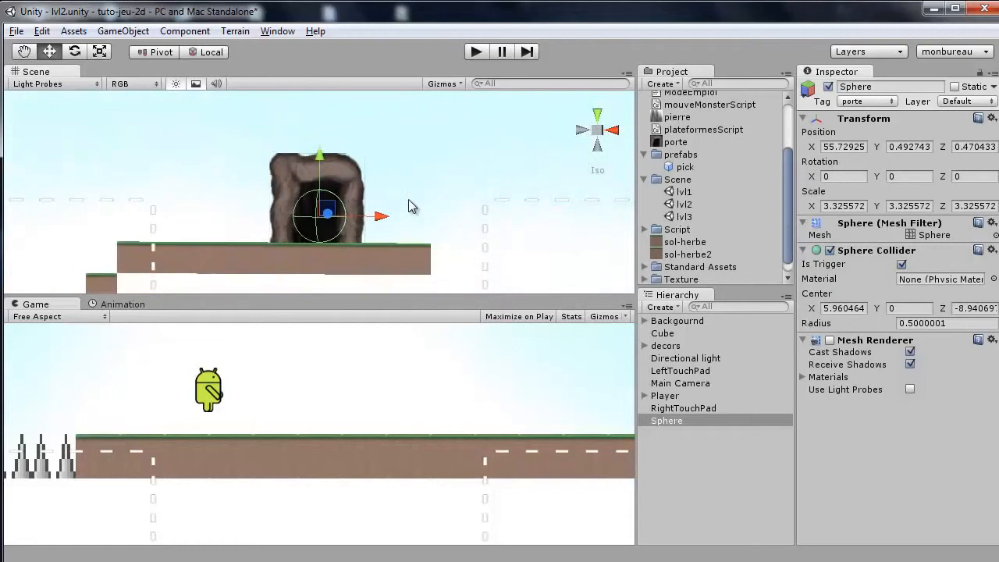
scroll(408, 207, "down", 6)
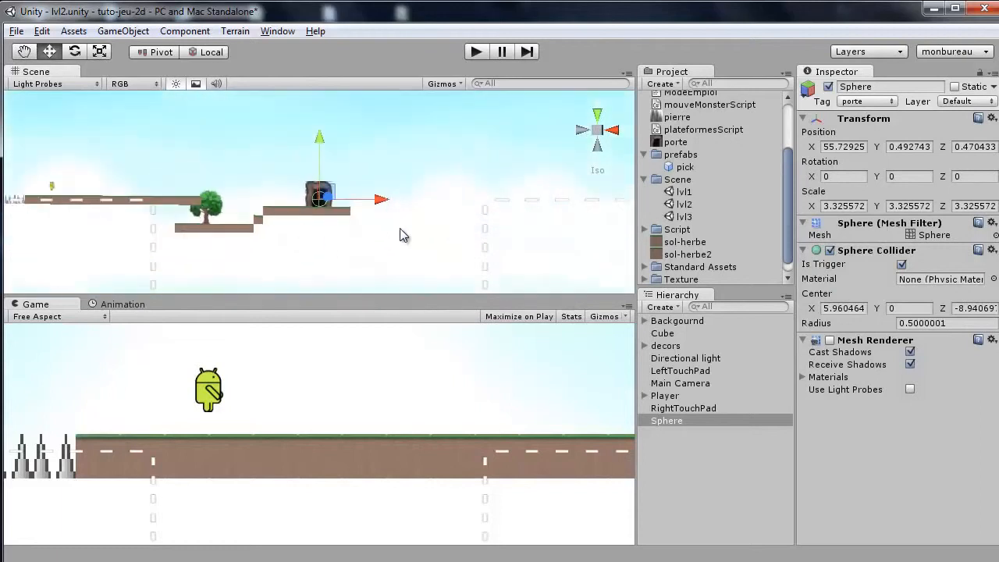
Select the Player and set its Collision script's Niveau field to lvl3.
left_click(279, 197)
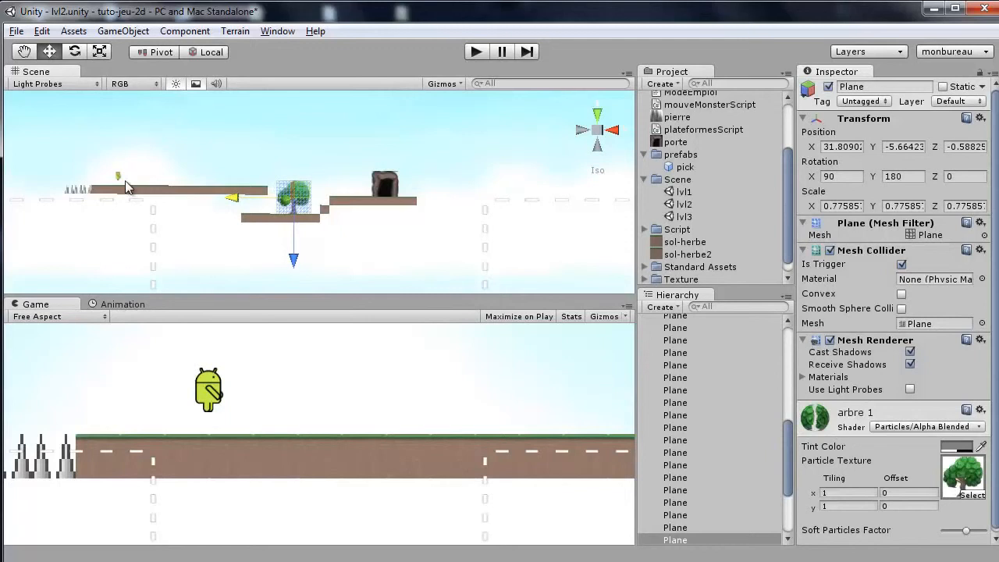
left_click(119, 178)
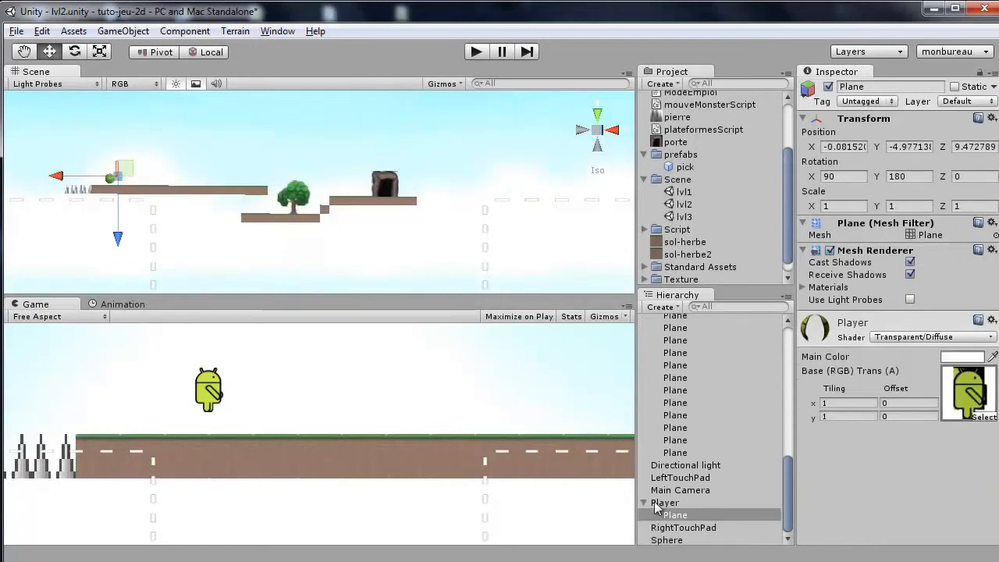
left_click(664, 502)
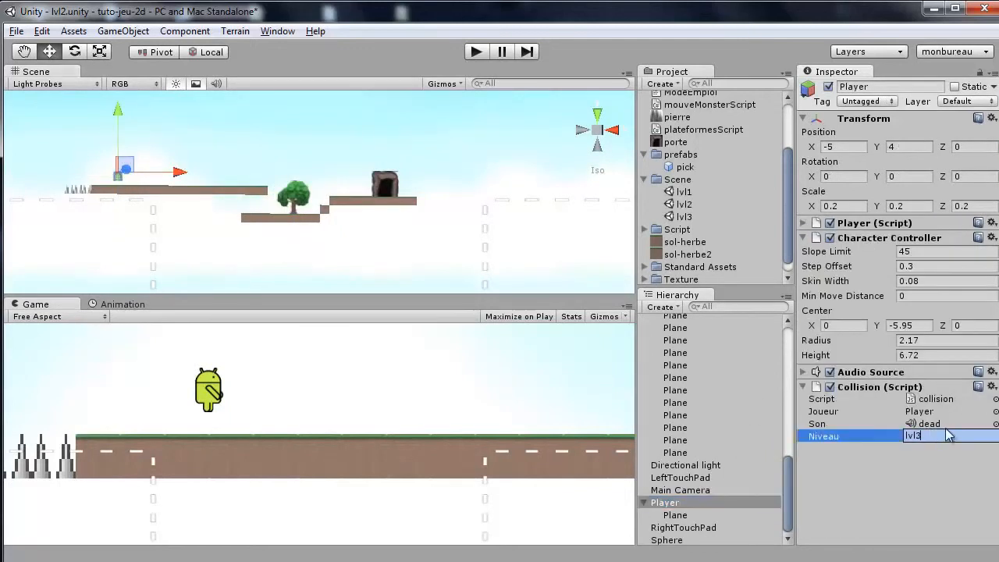
Open the lvl3 scene without saving lvl2, and move its first tree left to the level's start.
double_click(685, 216)
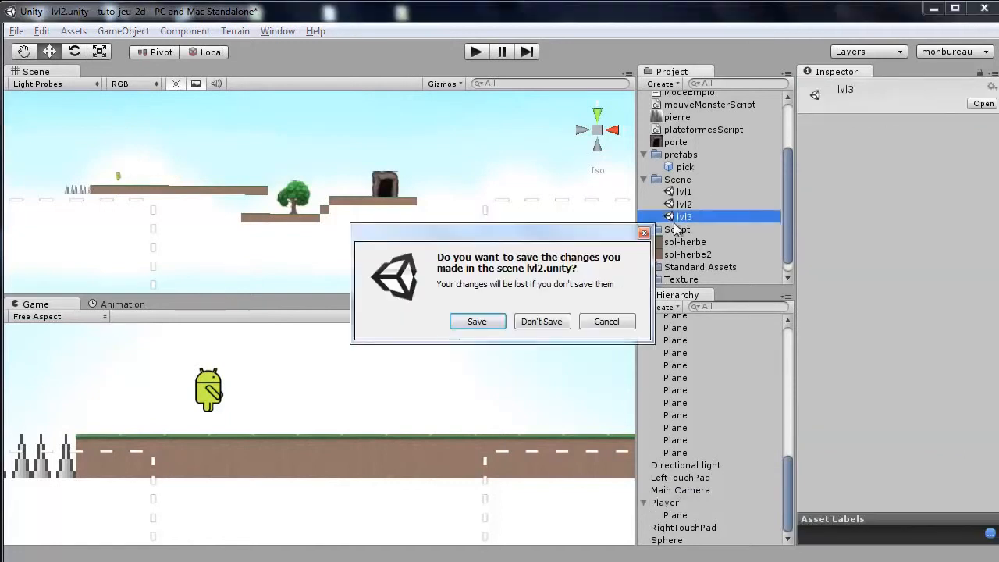
left_click(518, 322)
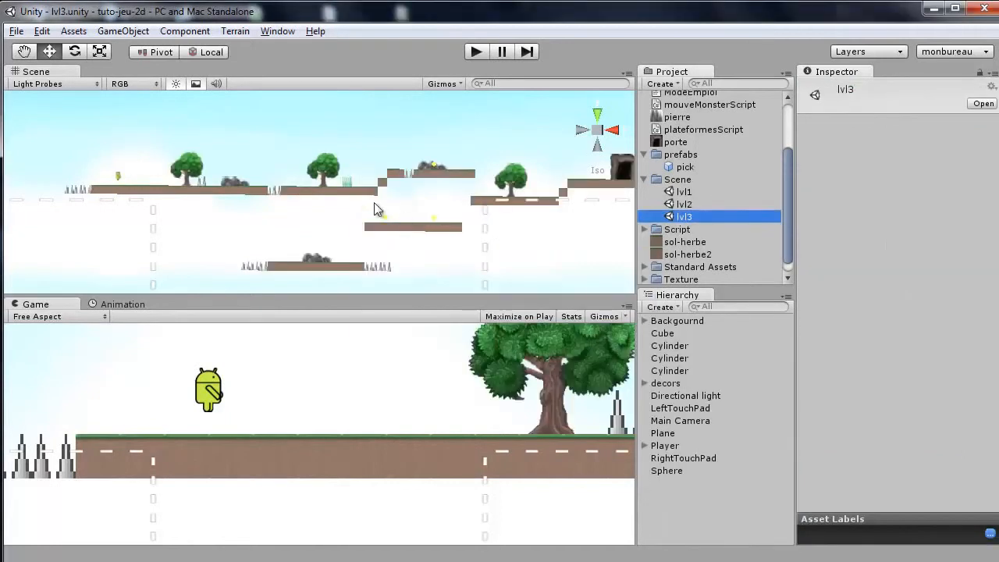
left_click(193, 169)
left_click_drag(144, 175, 66, 181)
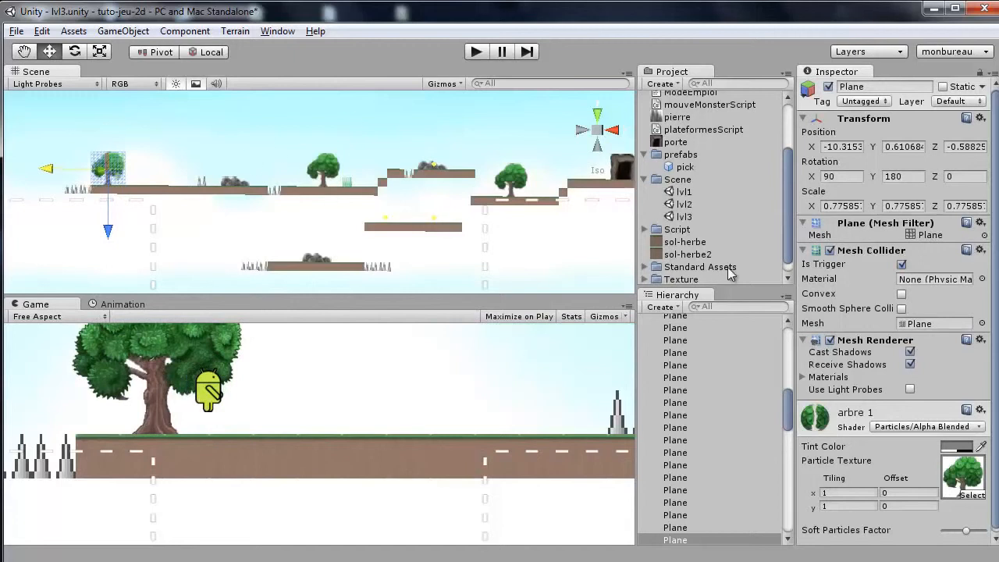
Save the lvl3 changes, open the lvl1 scene and enter Play mode.
double_click(681, 191)
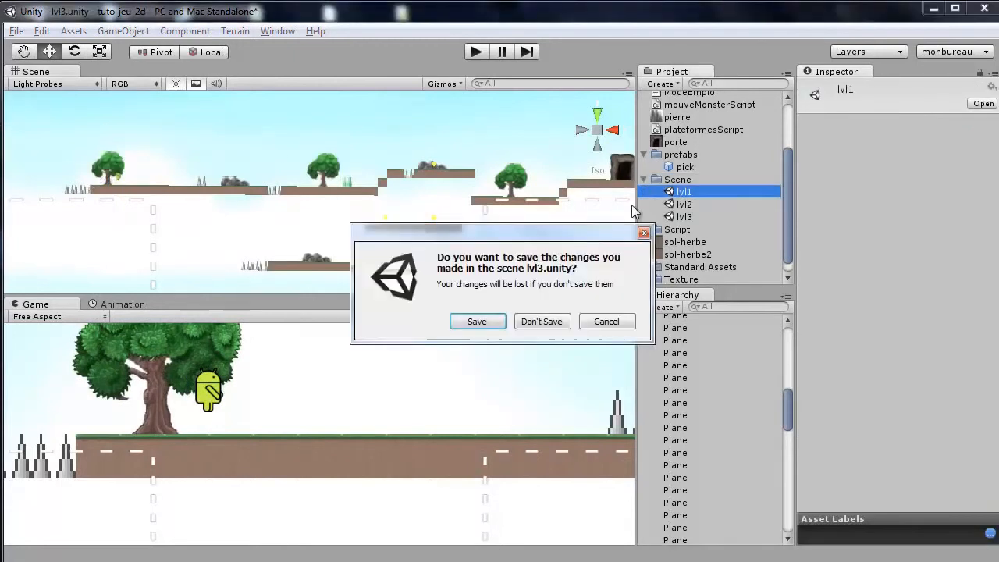
left_click(474, 322)
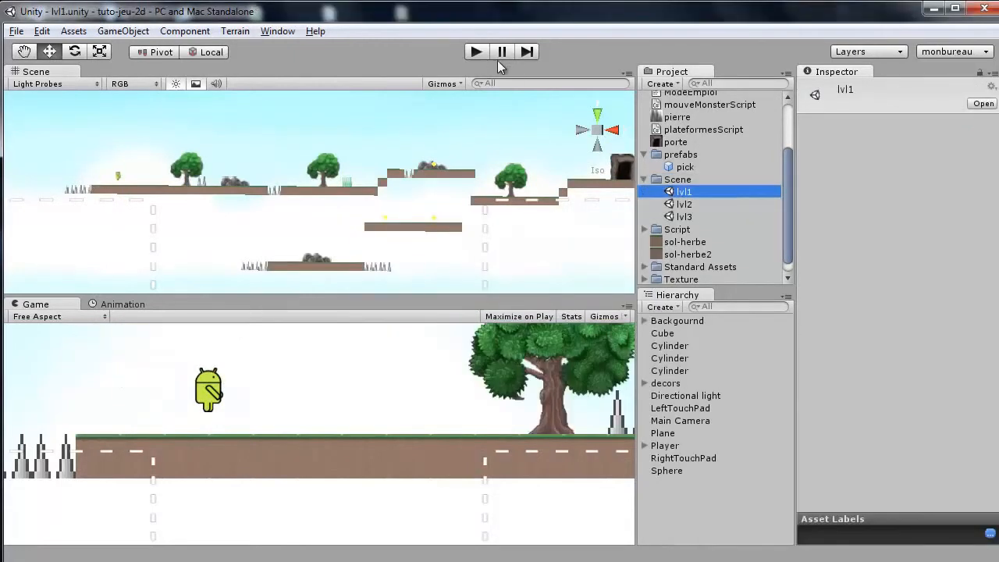
left_click(476, 52)
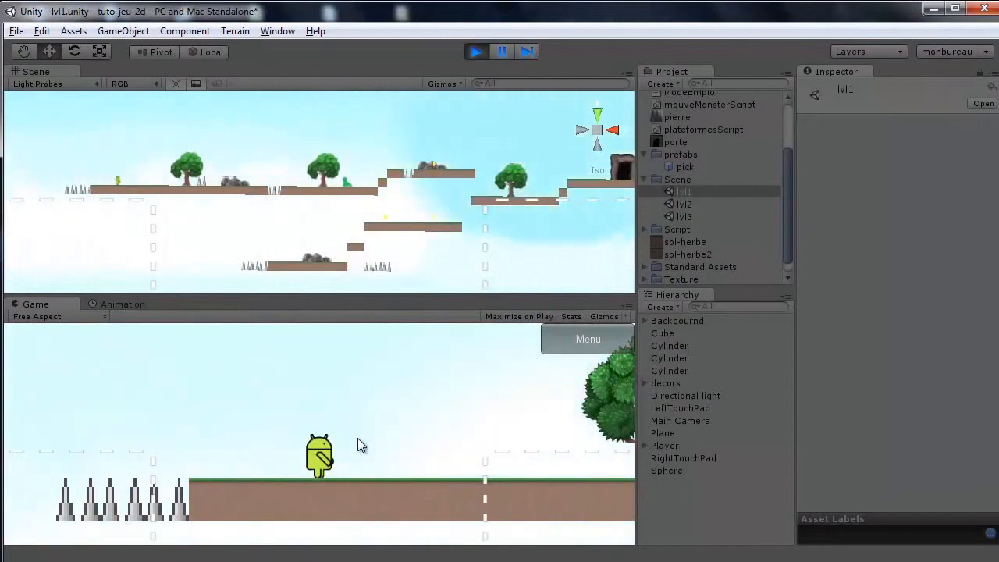
Test lvl1 in Play mode by running the player right and jumping over spikes and the monster.
key("Right")
key("Right")
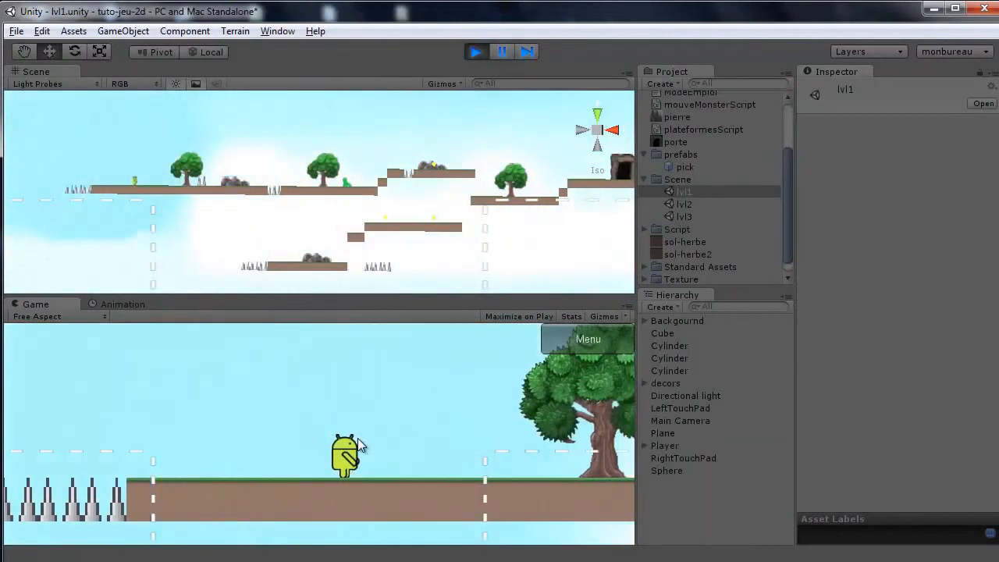
key("Right")
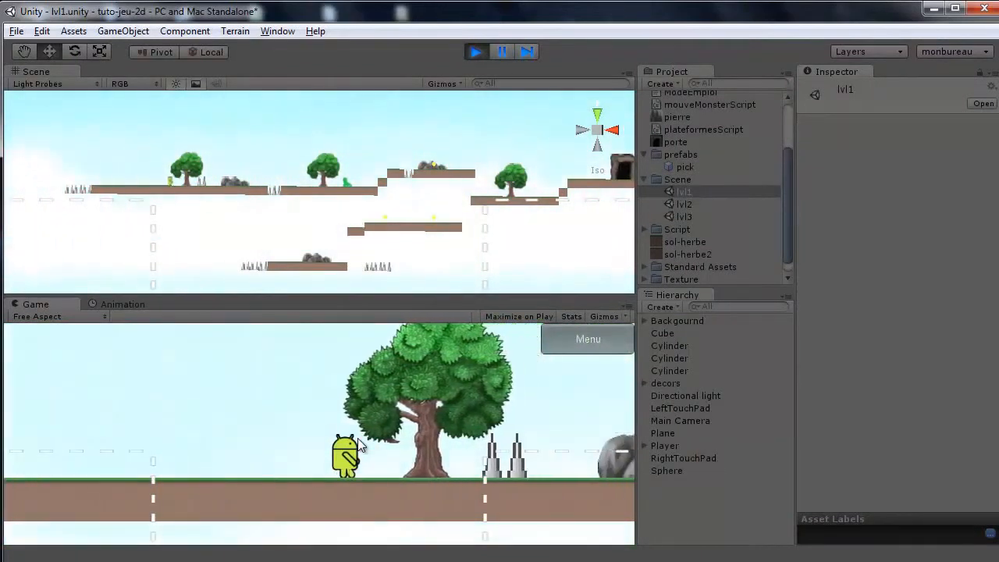
key("space")
key("Right")
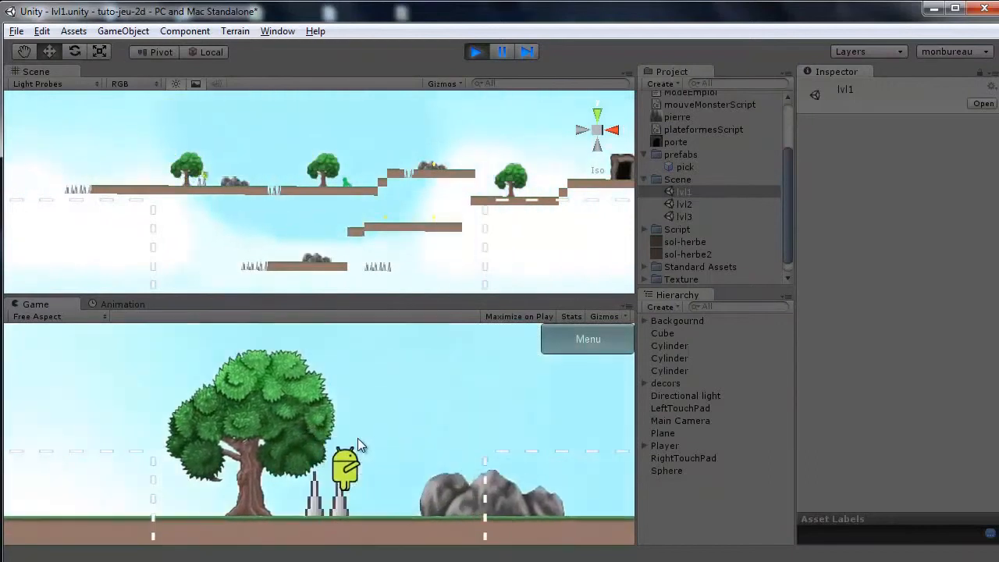
key("Right")
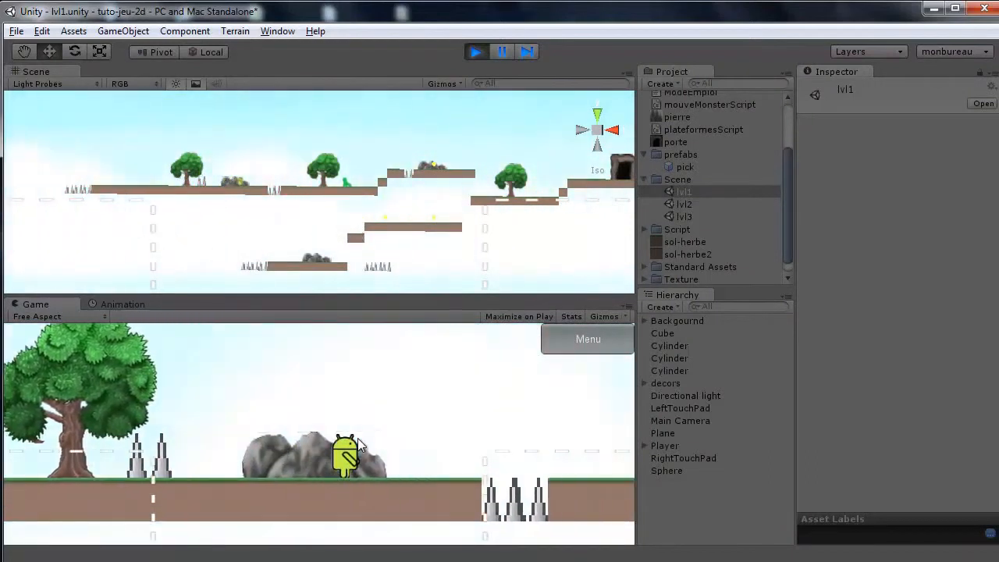
key("Right")
key("space")
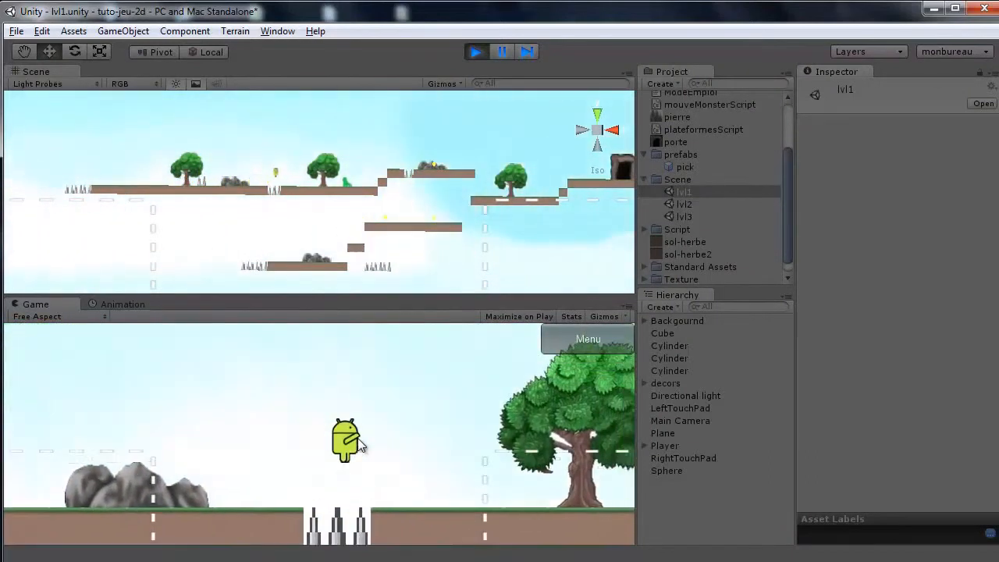
key("Right")
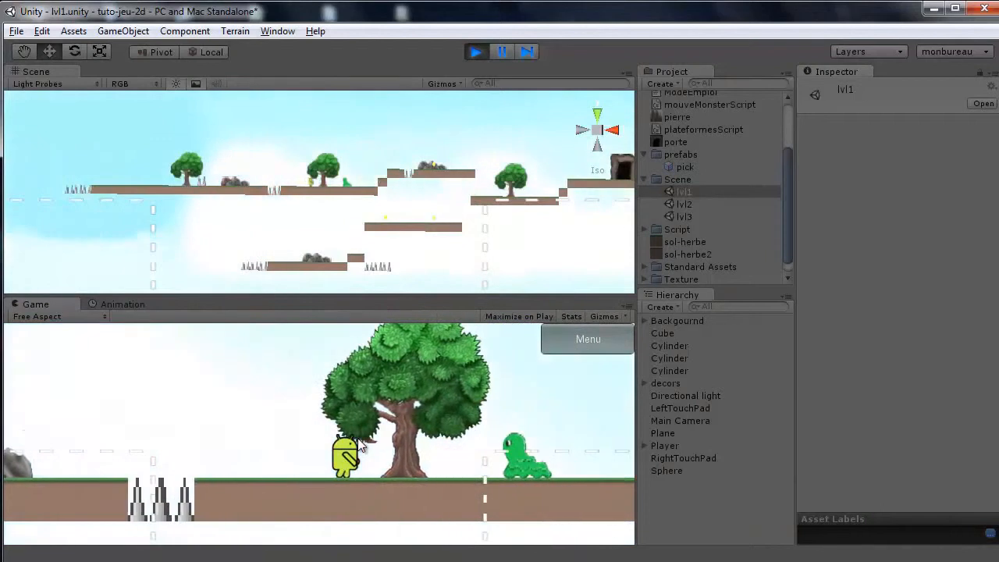
key("Right")
key("space")
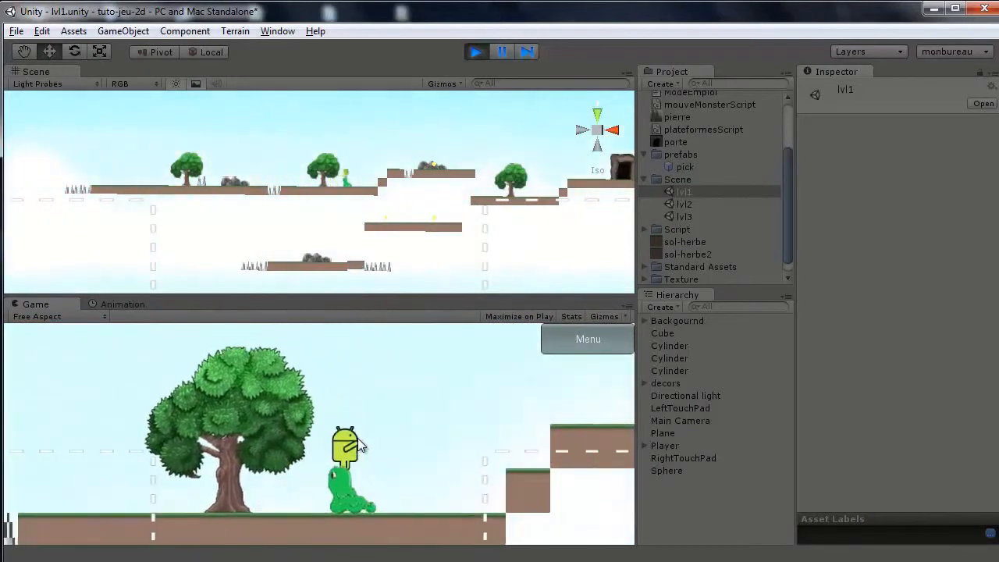
key("Right")
key("space")
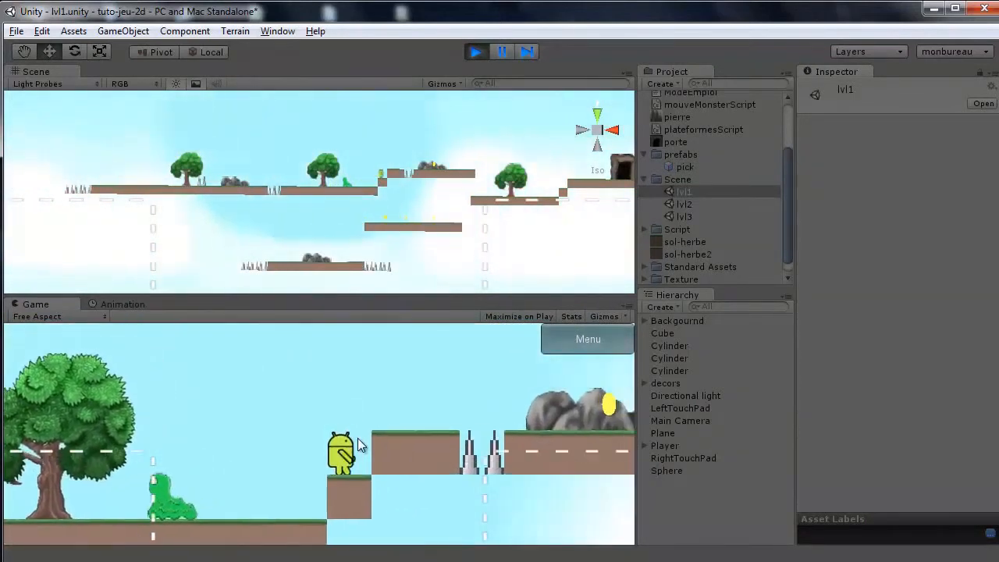
key("Right")
key("space")
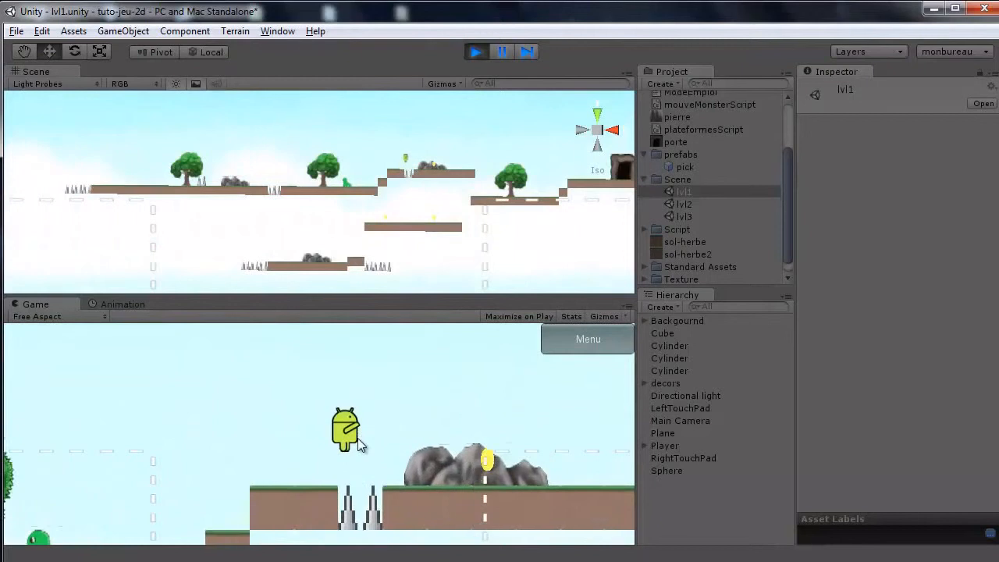
key("Right")
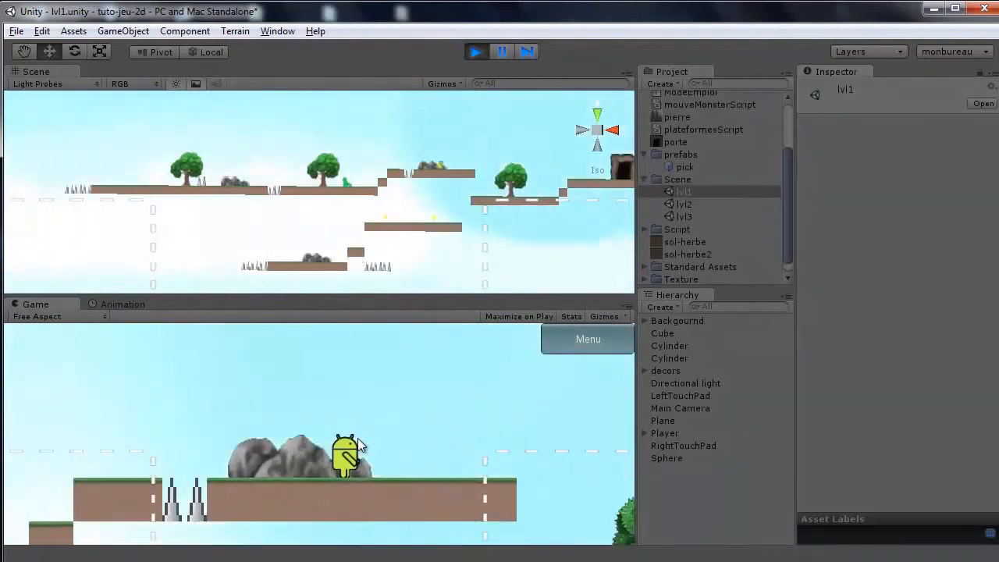
key("Right")
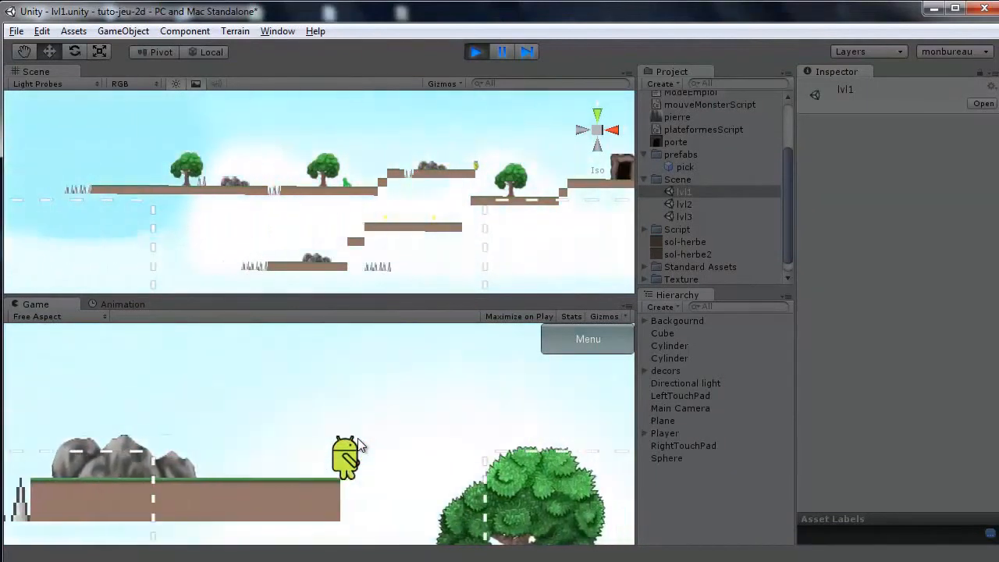
Walk the player back left and right along the lower platforms beneath the door ledge.
key("Left")
key("Left")
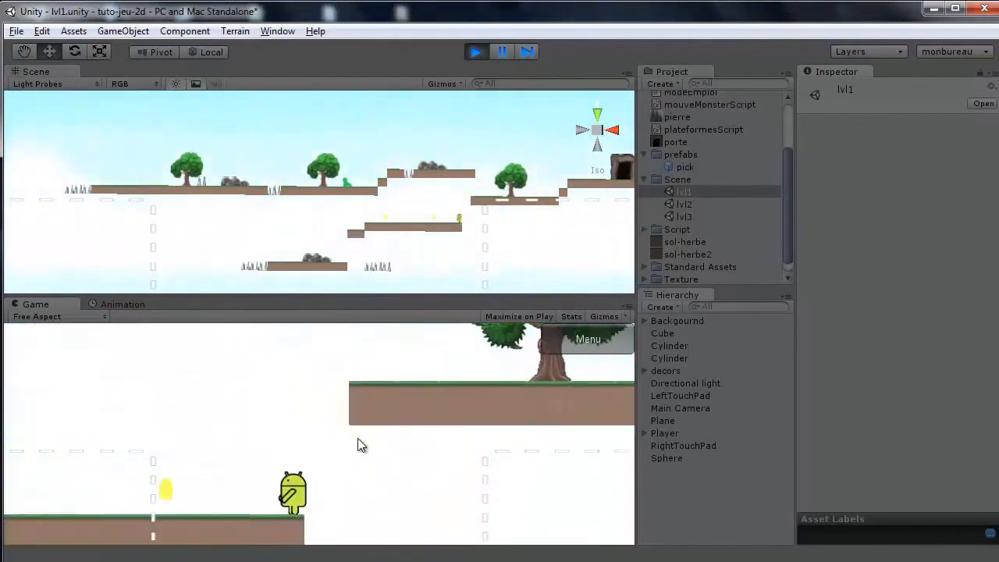
key("Left")
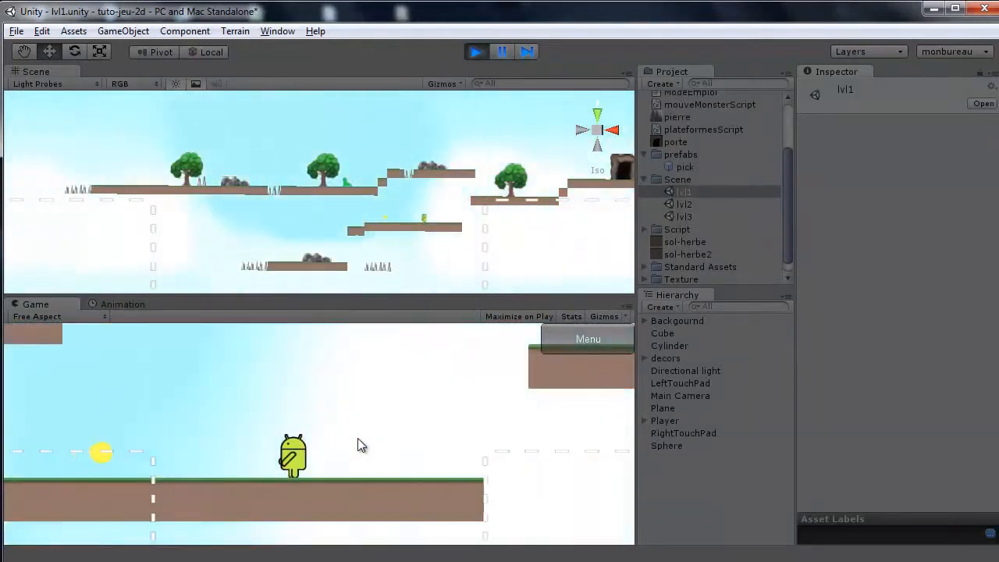
key("space")
key("Right")
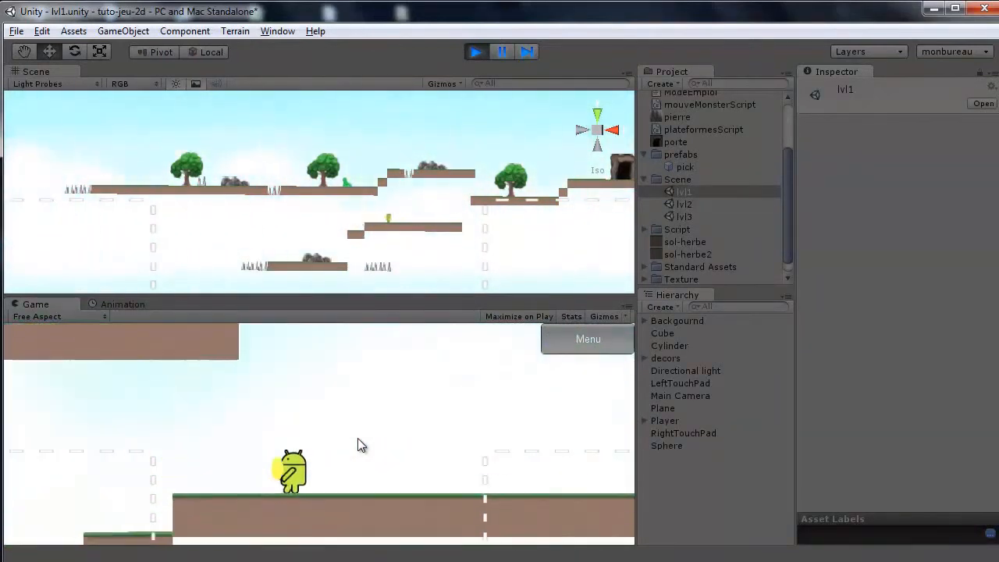
key("Right")
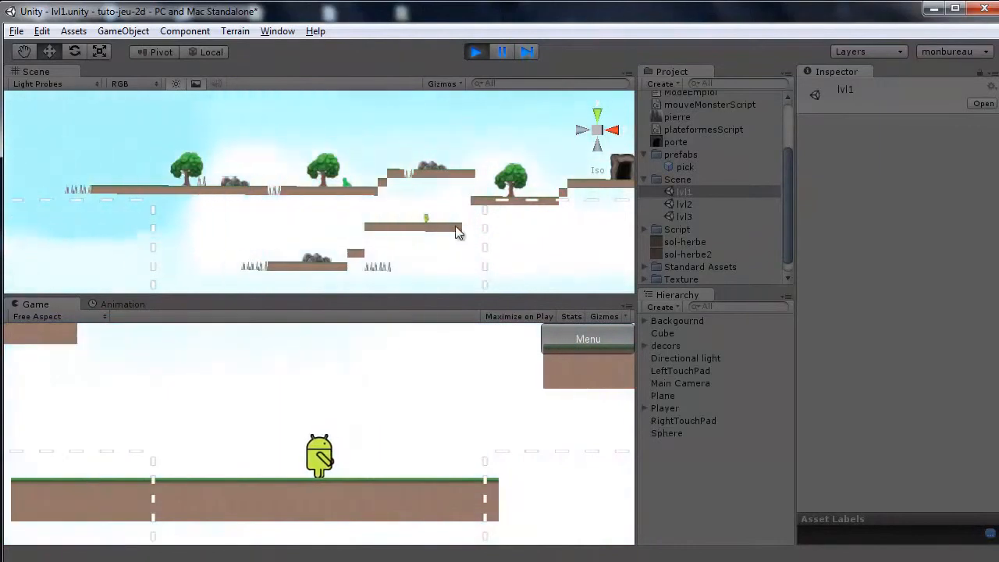
Move the platform under the door ledge up and right to position X 71, Y -8 while playing.
left_click(458, 224)
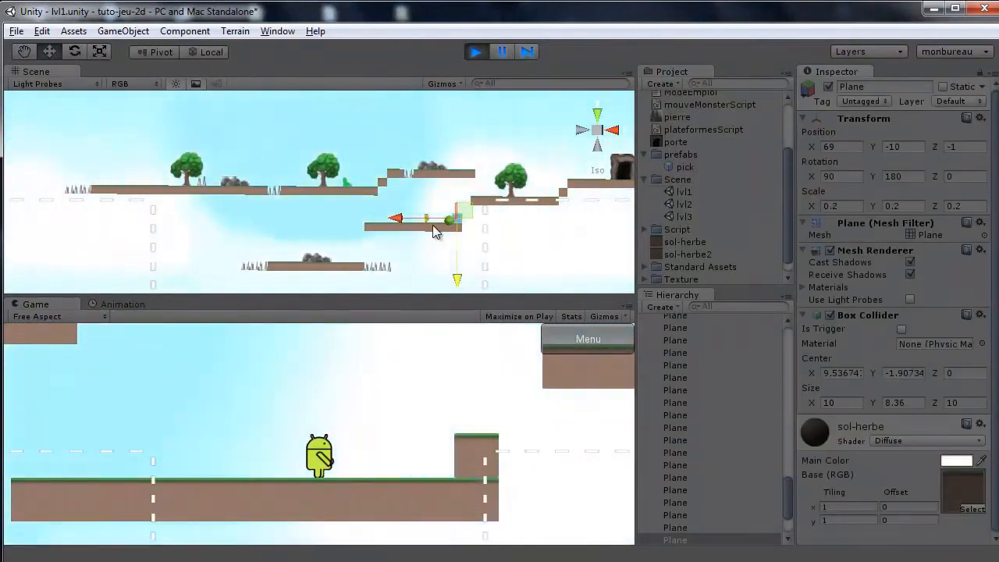
left_click_drag(397, 224, 405, 224)
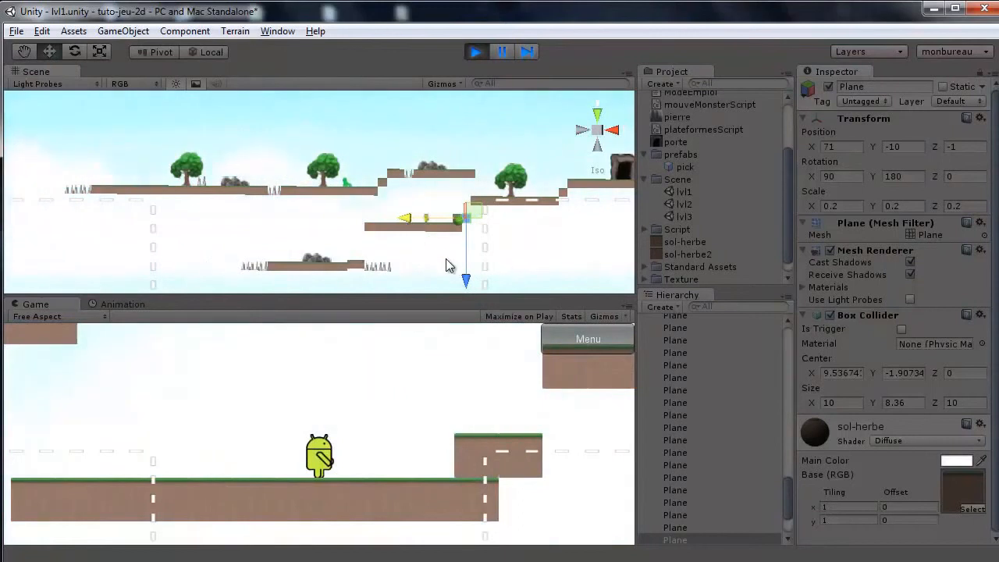
left_click_drag(466, 268, 465, 271)
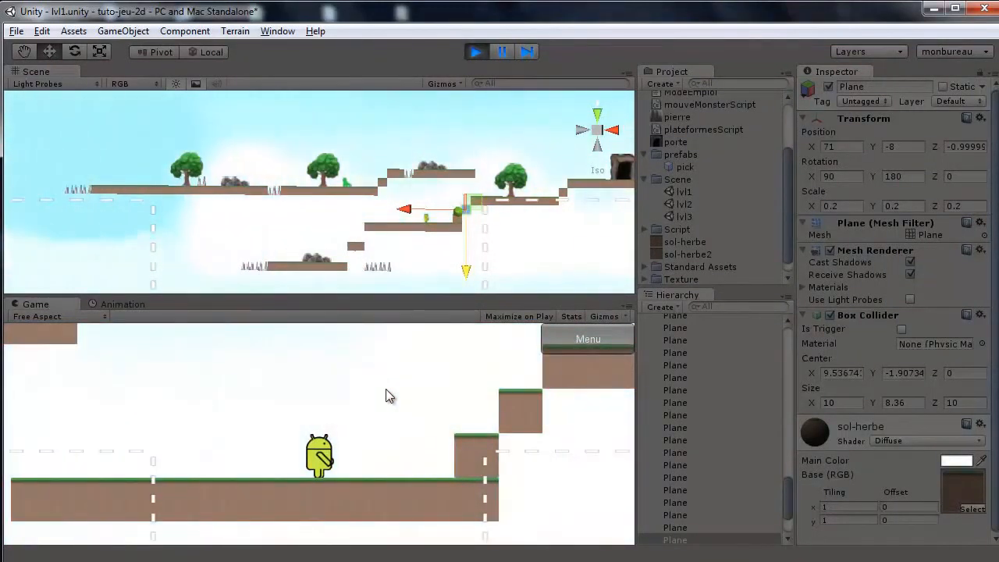
Jump the player up the steps and run into the door to reach the next level.
key("Right")
key("space")
key("Right")
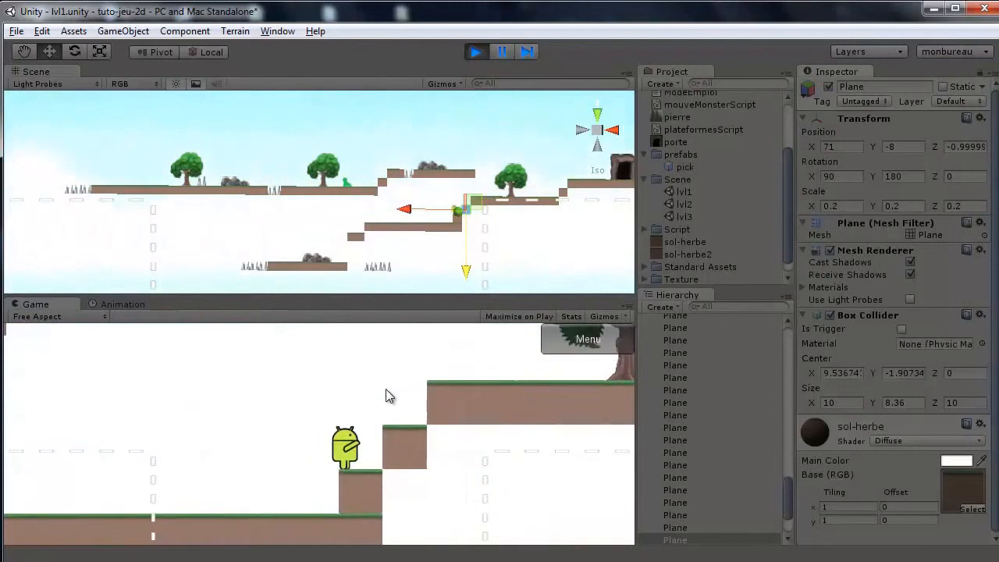
key("space")
key("space")
key("Right")
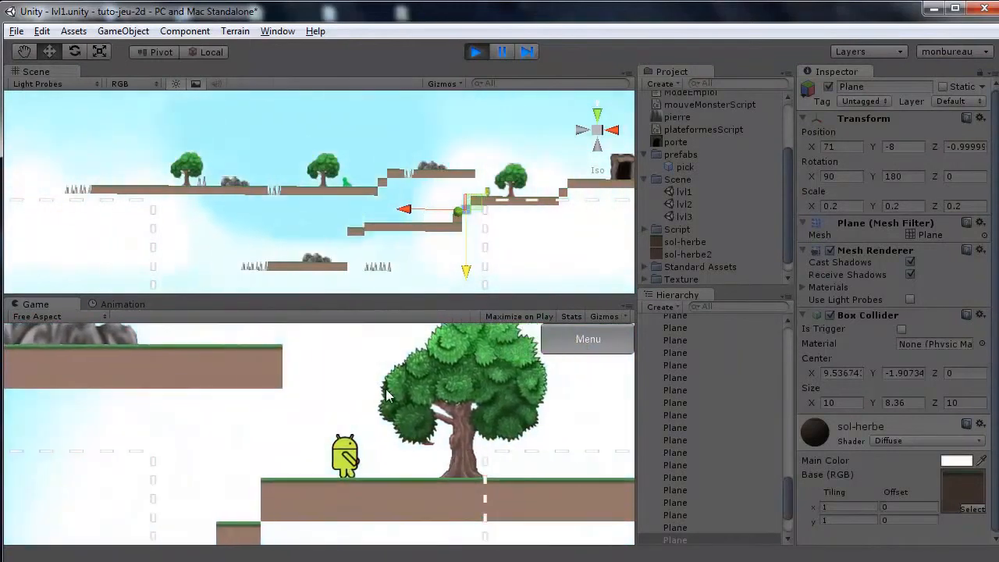
key("Right")
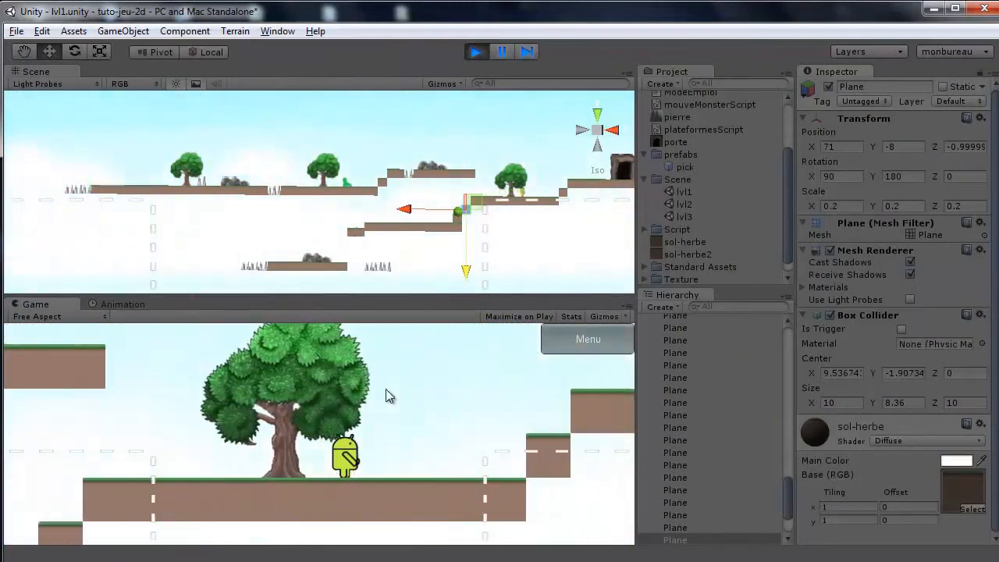
key("Right")
key("space")
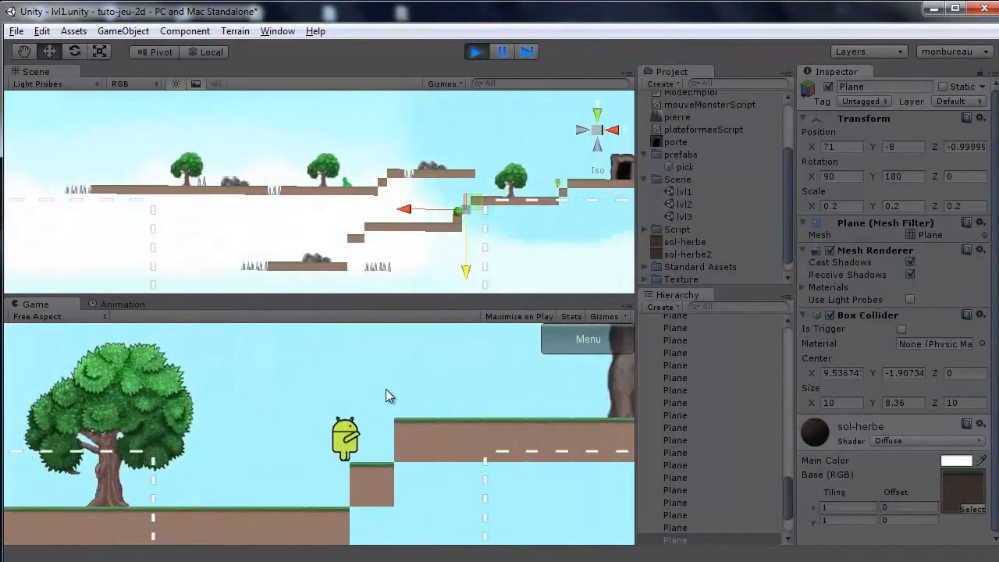
key("Right")
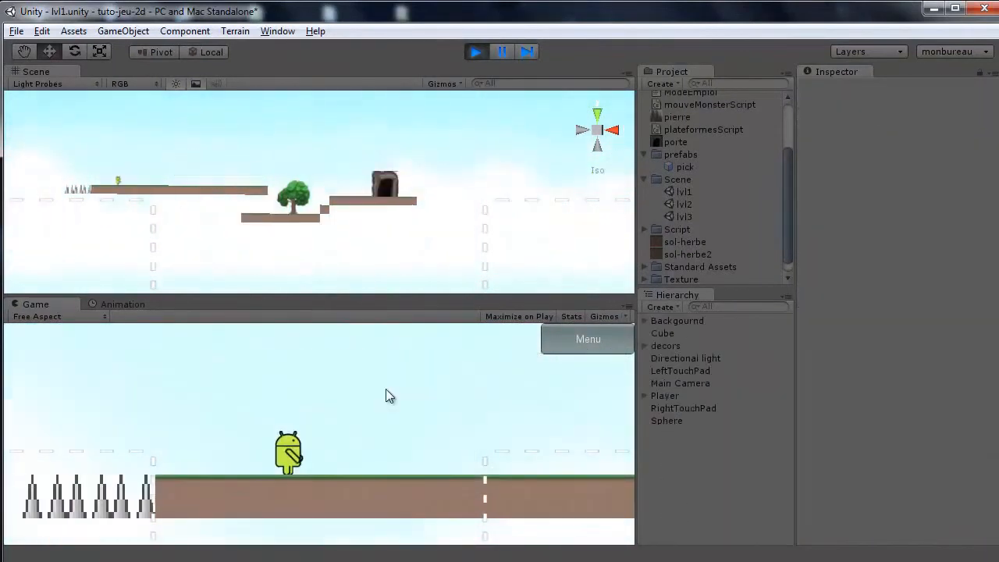
Run the player through lvl2 and jump up to its door to load the next level.
key("Right")
key("Right")
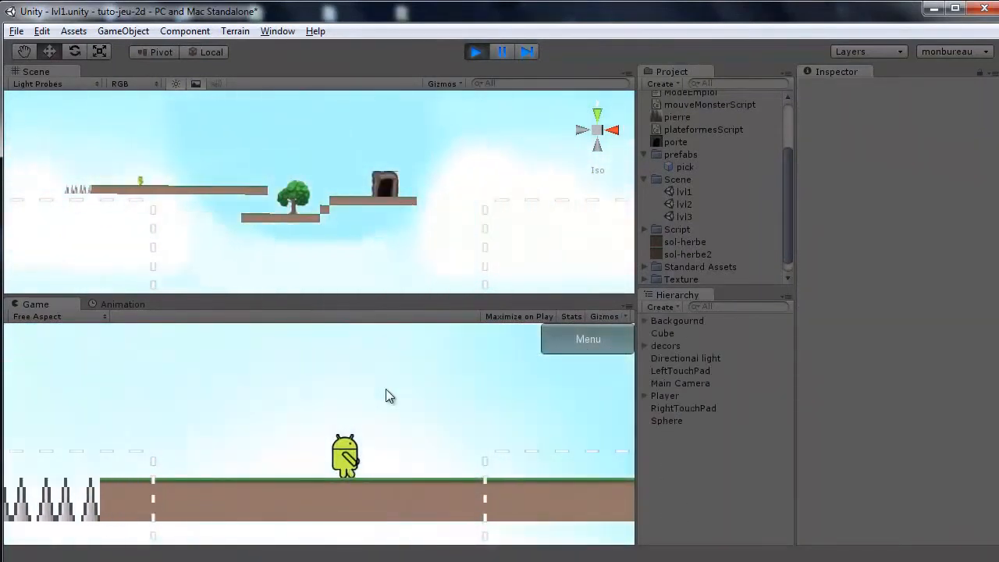
key("Right")
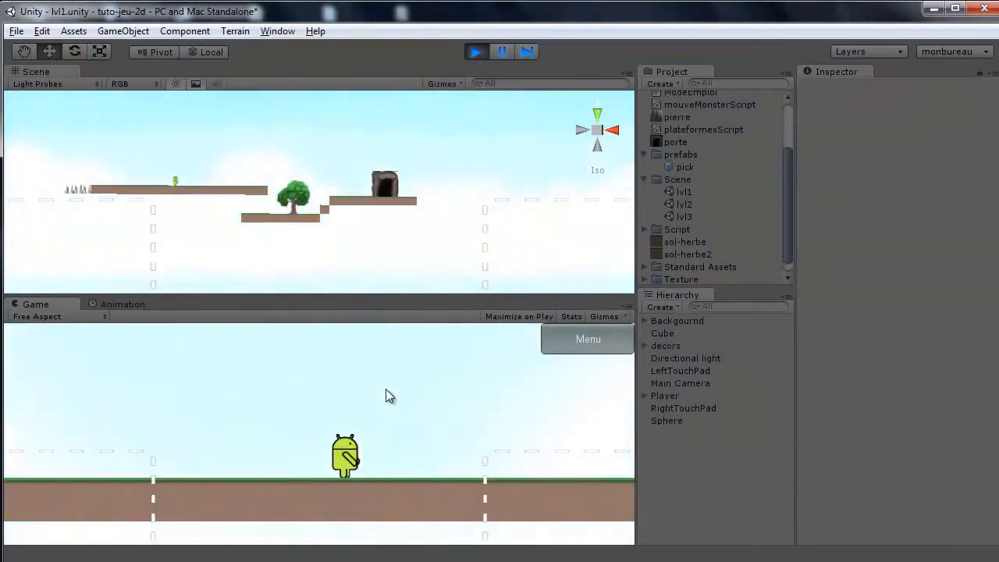
key("Right")
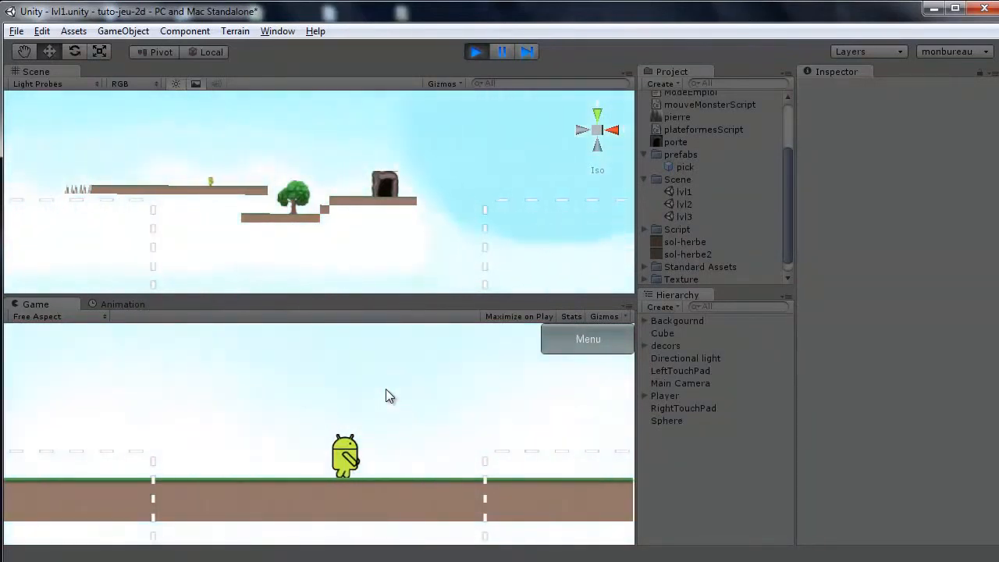
key("Right")
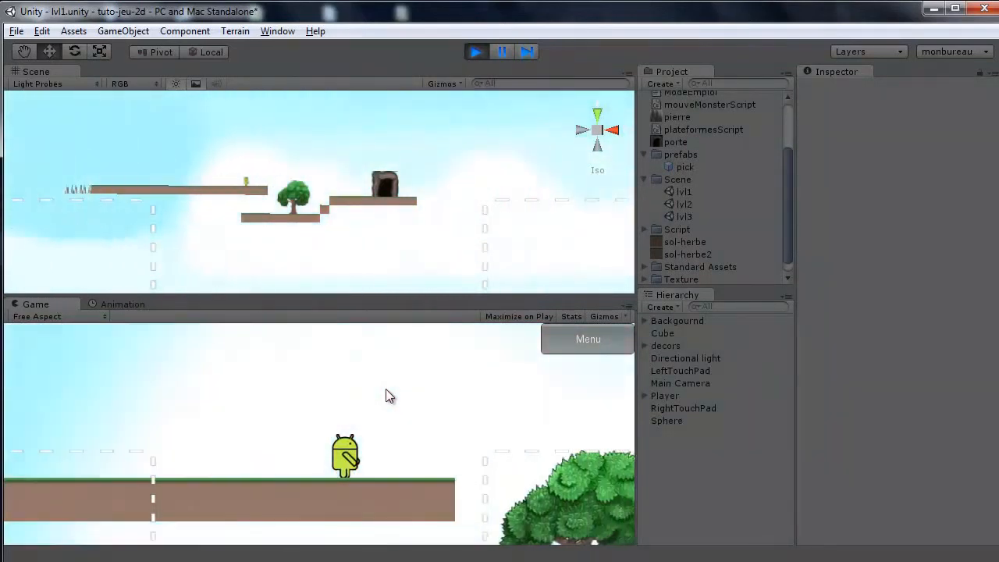
key("space")
key("Right")
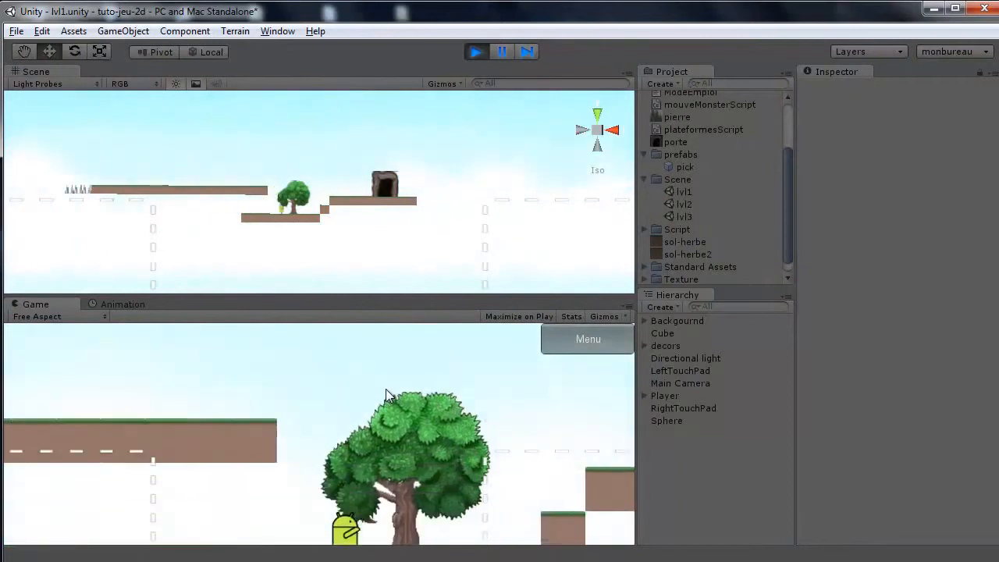
key("Right")
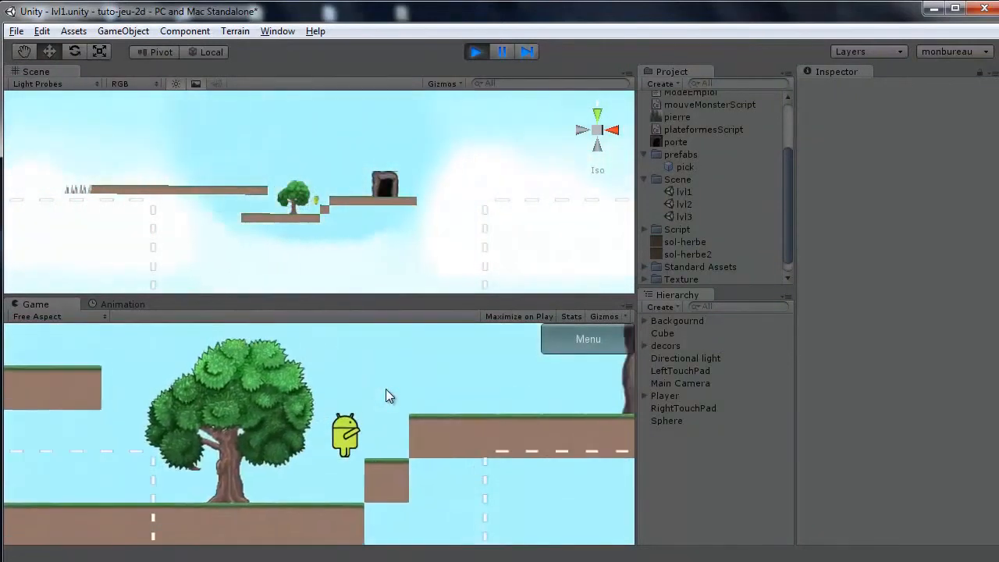
Run the player right through lvl3, jumping over spikes and the monster, and stop play mode.
key("Right")
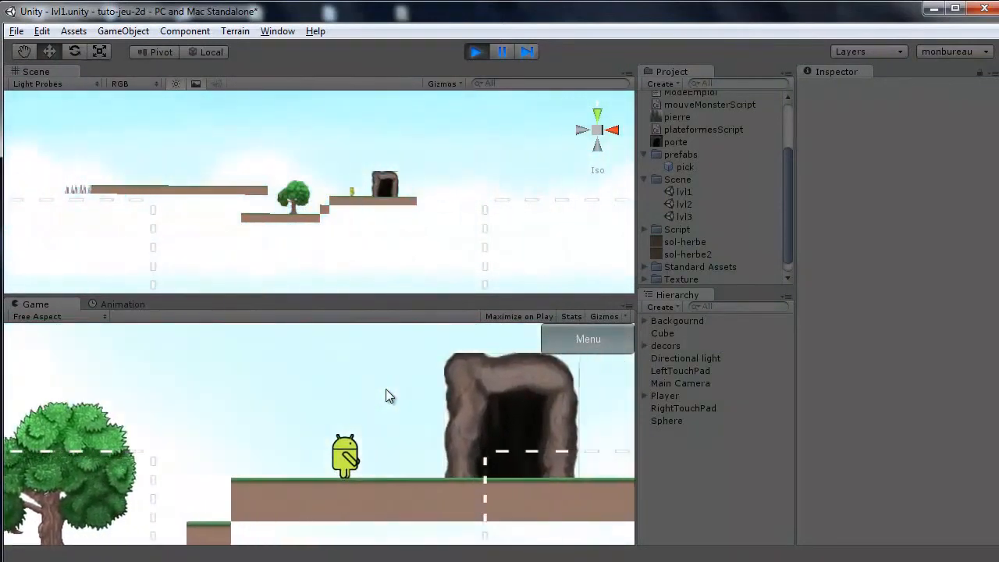
key("Right")
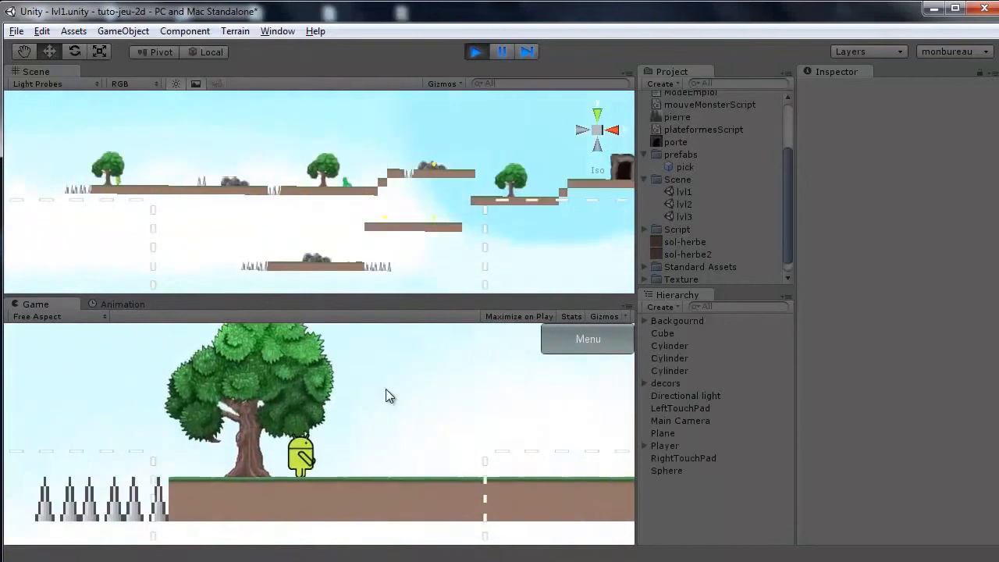
key("Right")
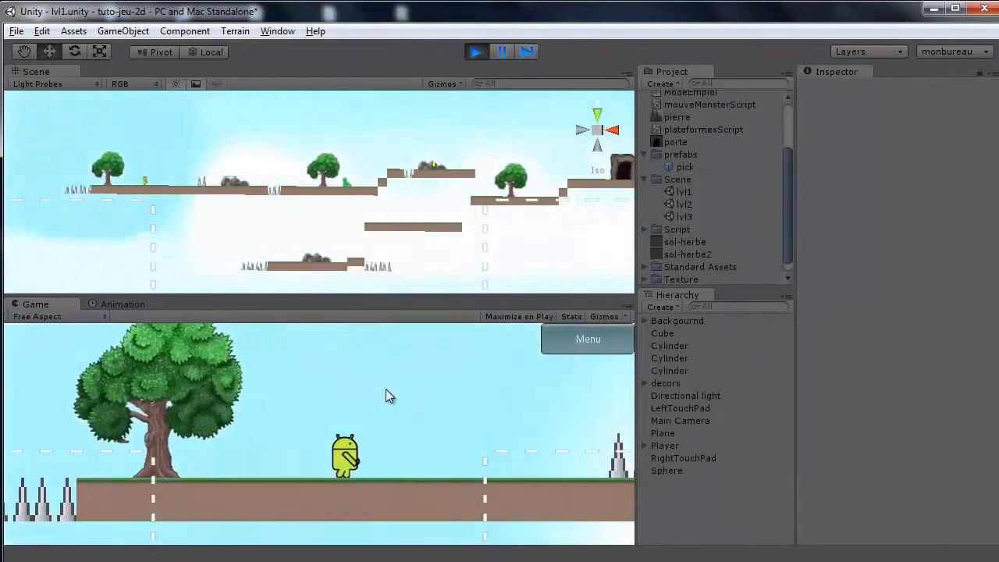
key("Right")
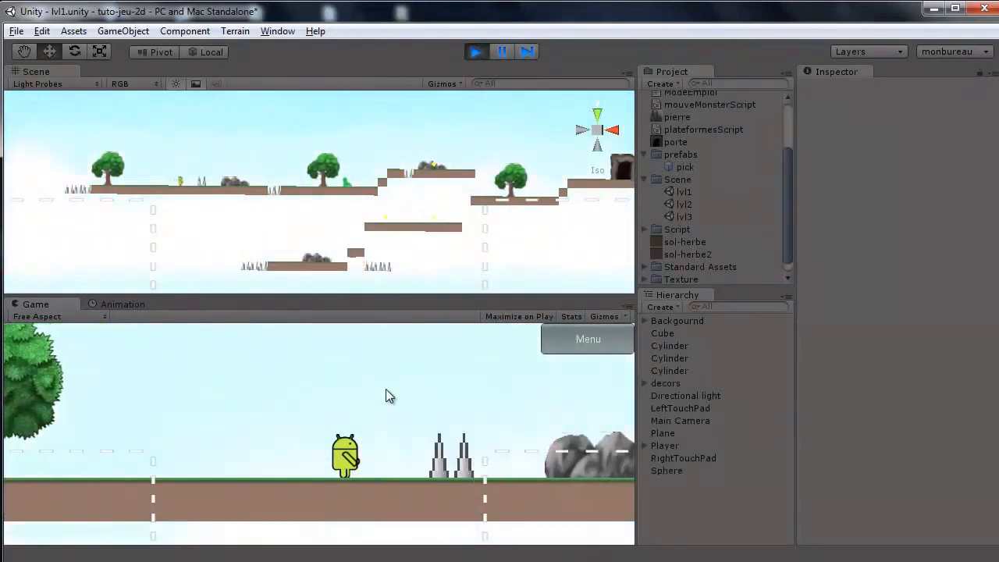
key("space")
key("Right")
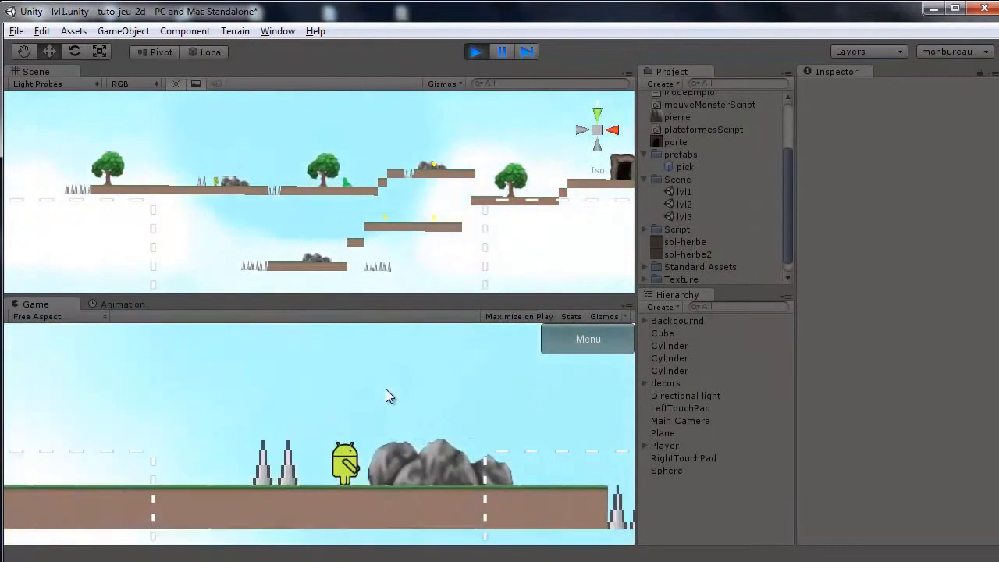
key("Right")
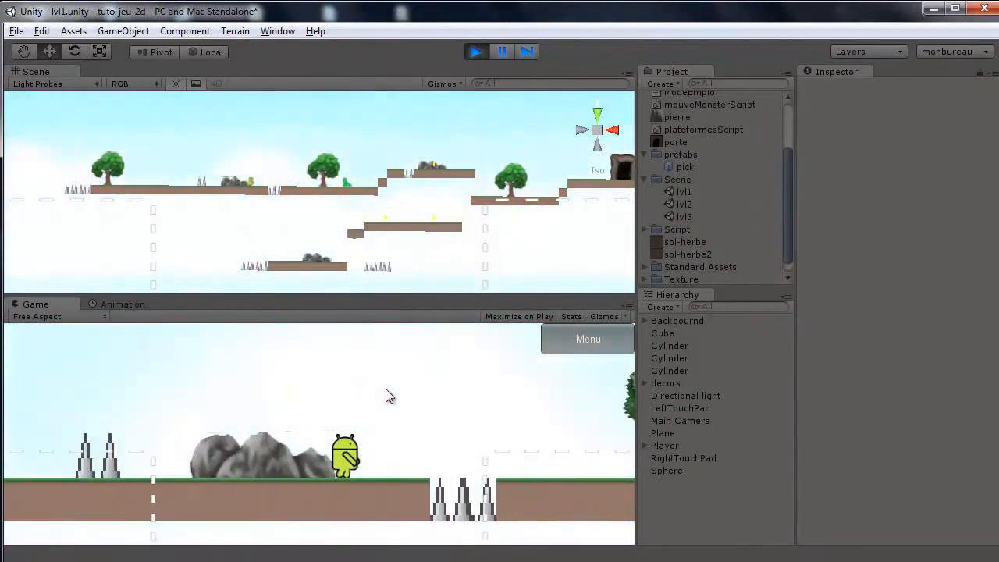
key("space")
key("Right")
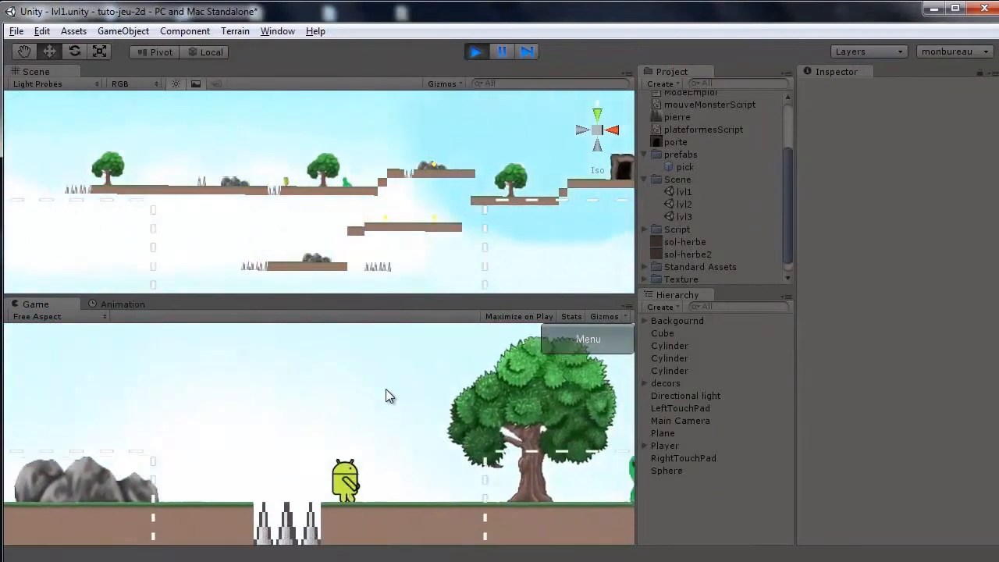
key("Right")
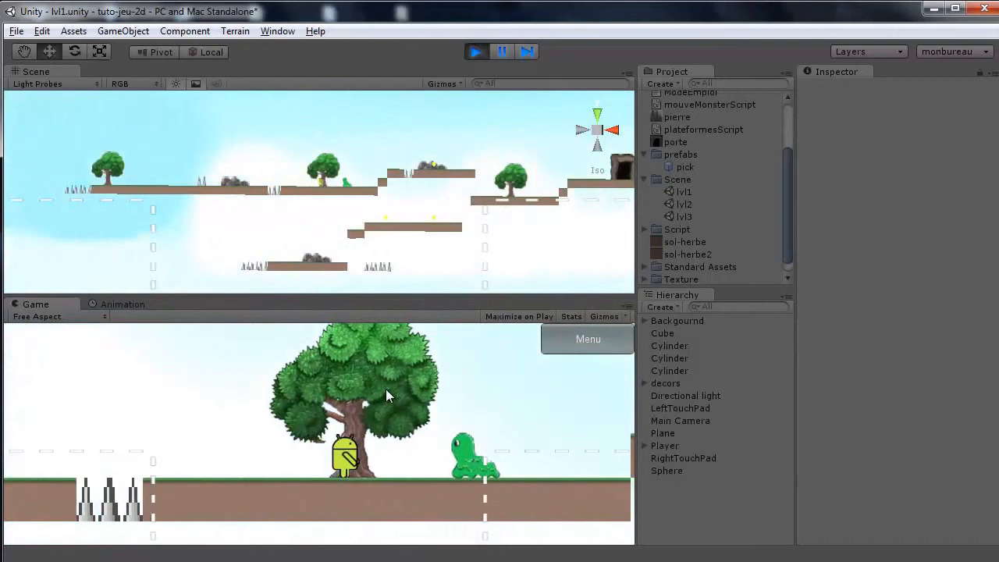
key("space")
key("Right")
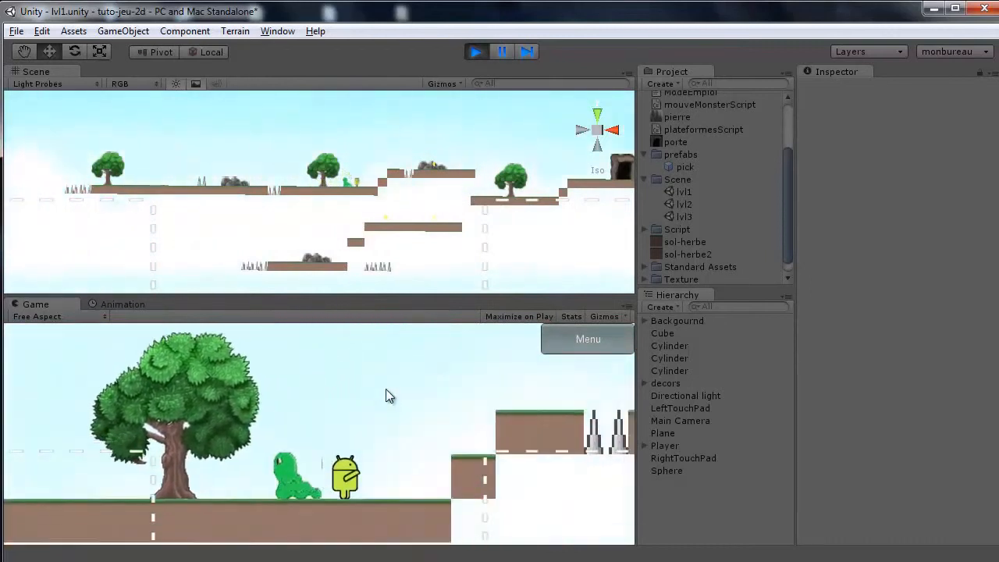
key("space")
key("Right")
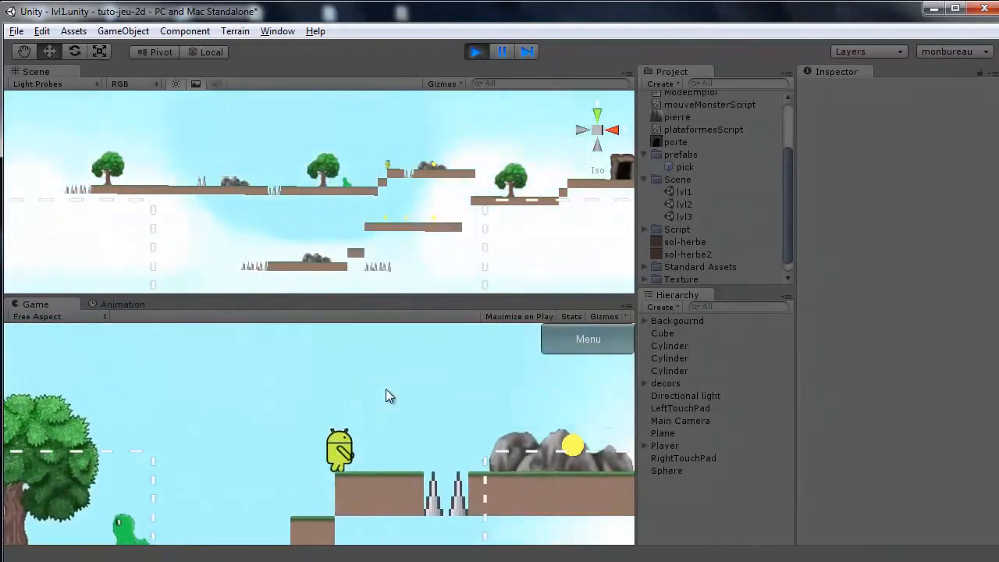
key("space")
key("Right")
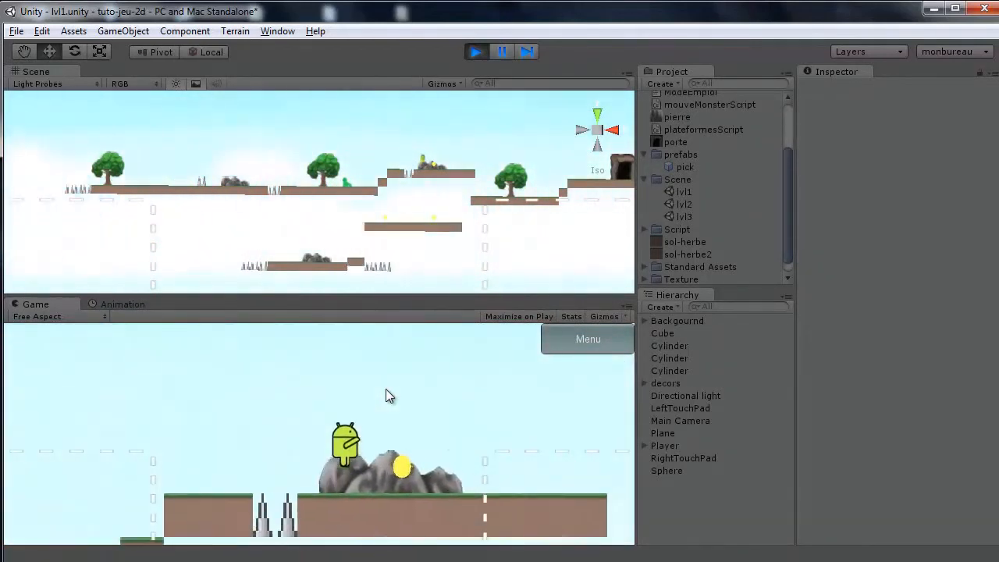
left_click(475, 52)
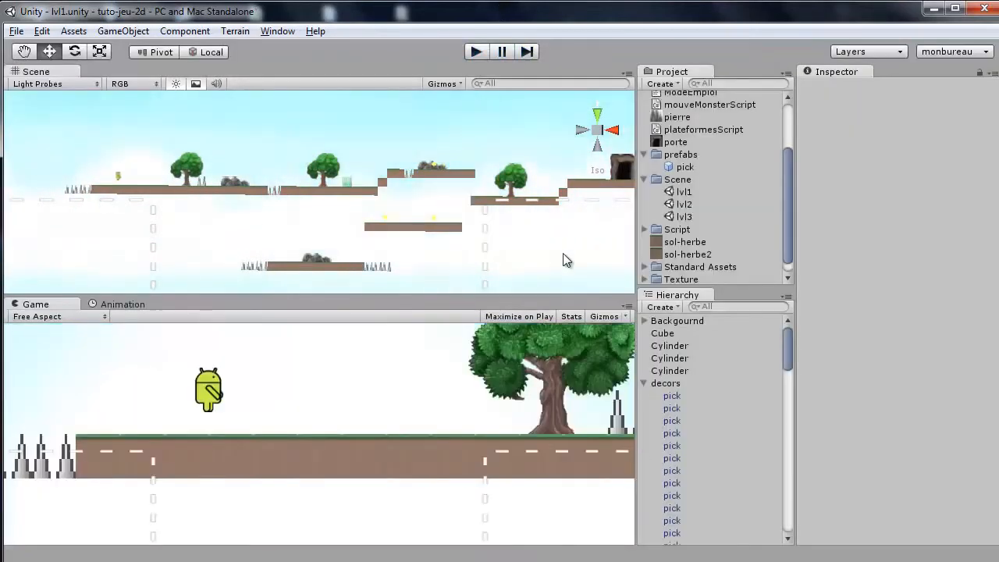
Select the green monster plane on the upper lvl1 platform and frame it in the Scene view.
left_click(644, 383)
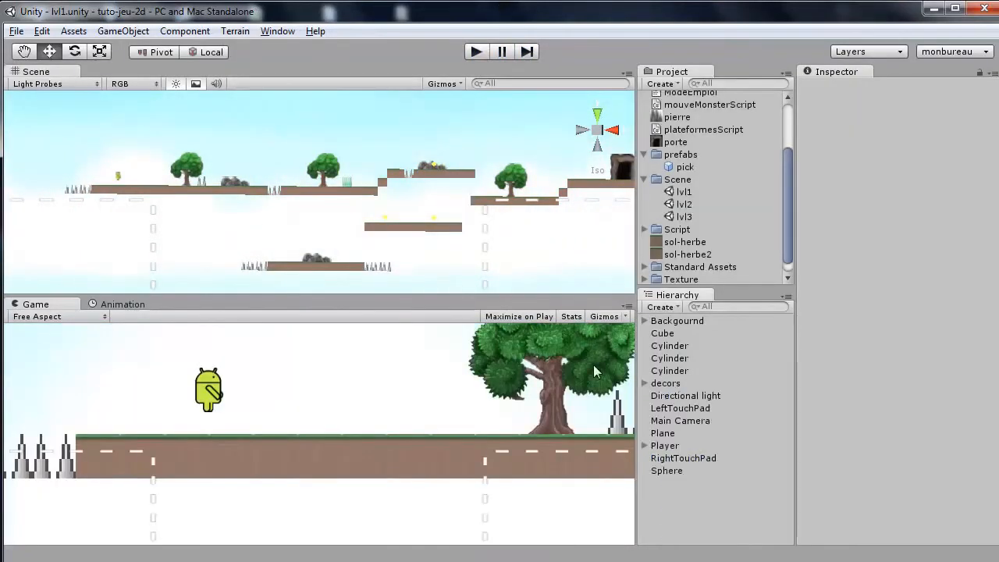
right_click_drag(494, 263, 500, 263)
right_click_drag(644, 267, 515, 259)
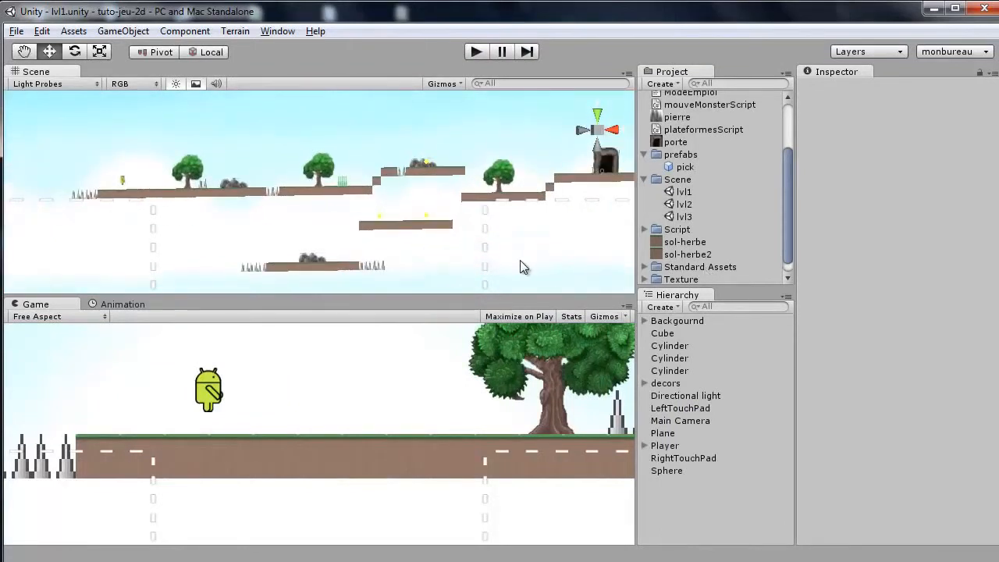
left_click(347, 184)
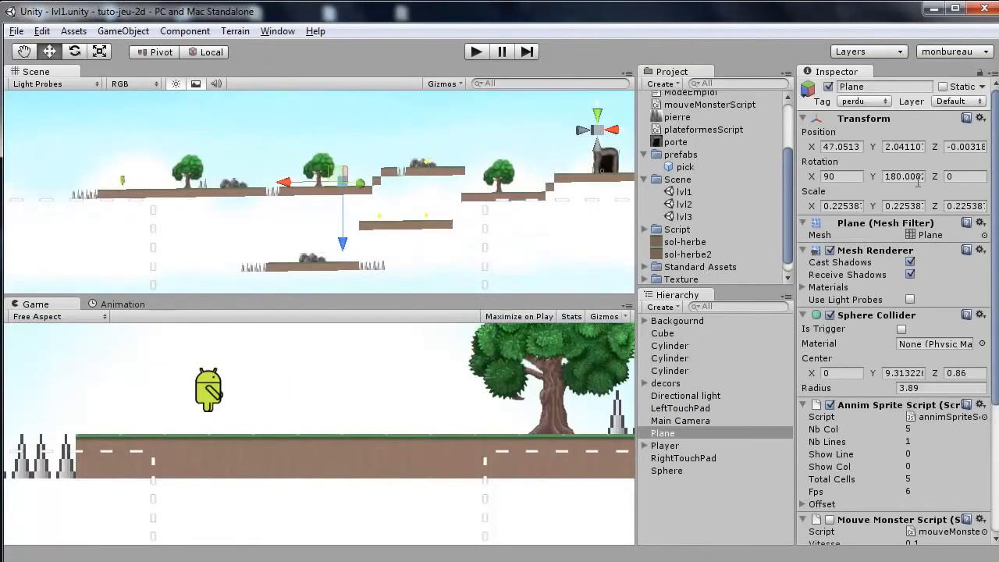
key("f")
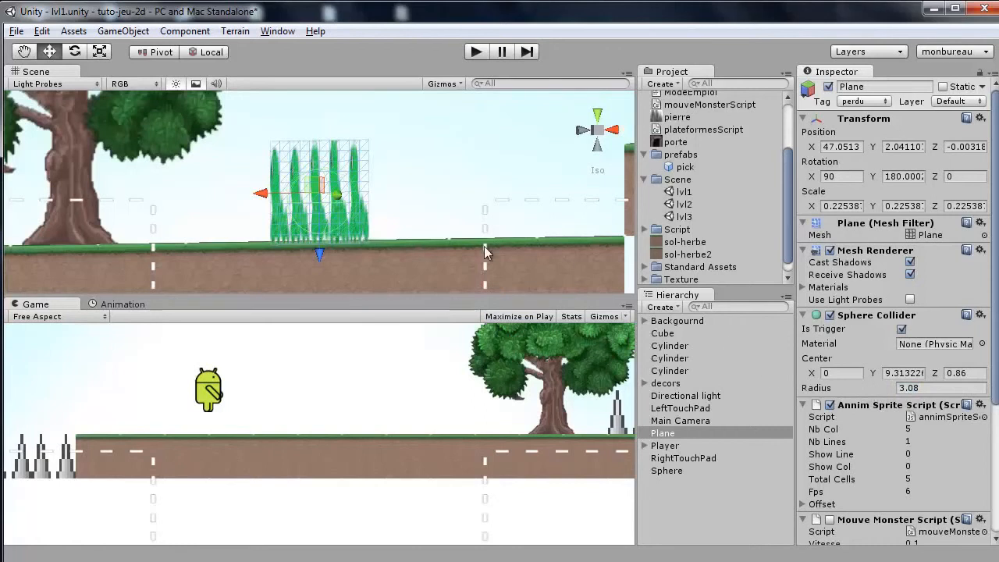
scroll(322, 211, "down", 6)
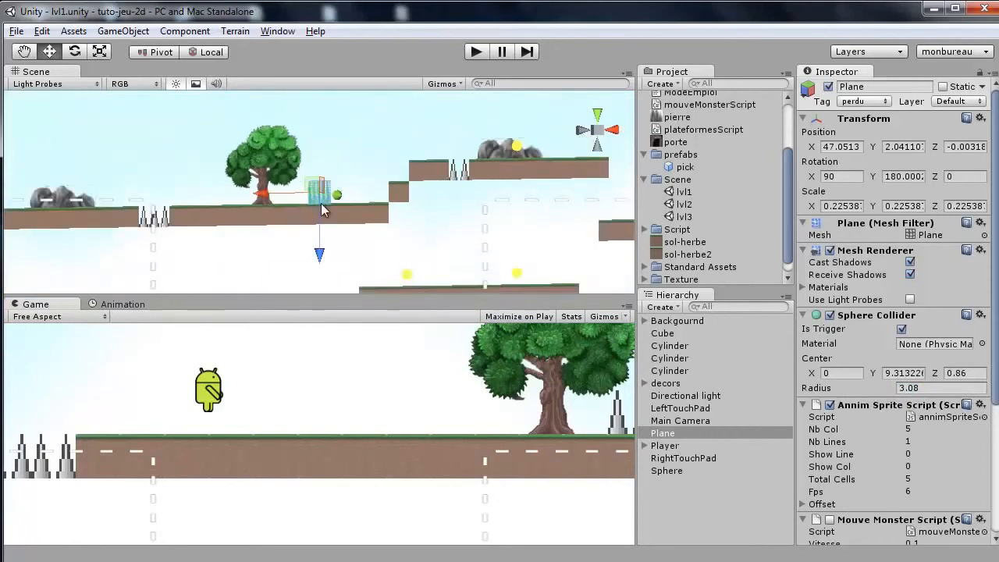
scroll(323, 210, "down", 2)
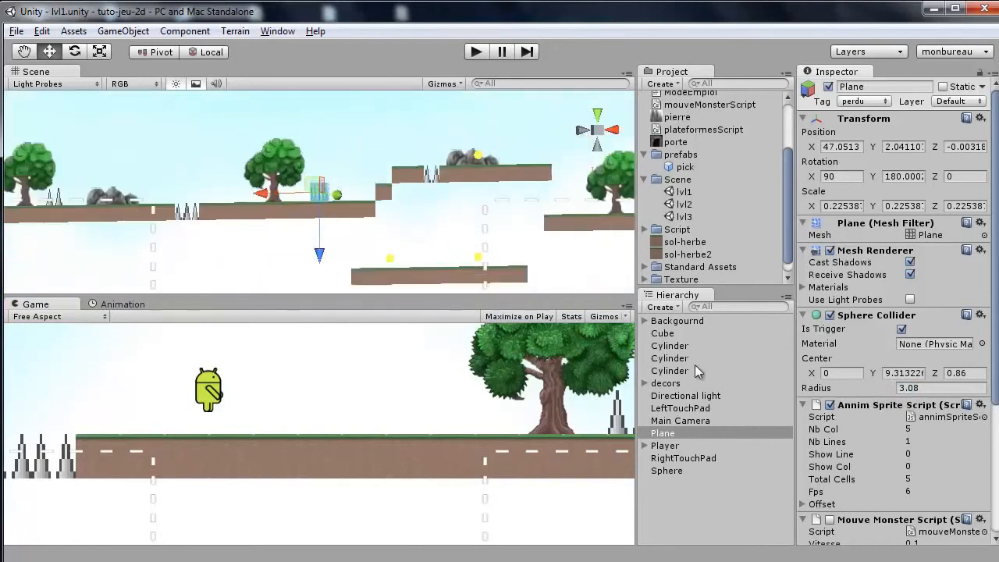
Select the Player and inspect its Player script's Jump Speed and Gravity settings.
left_click(664, 445)
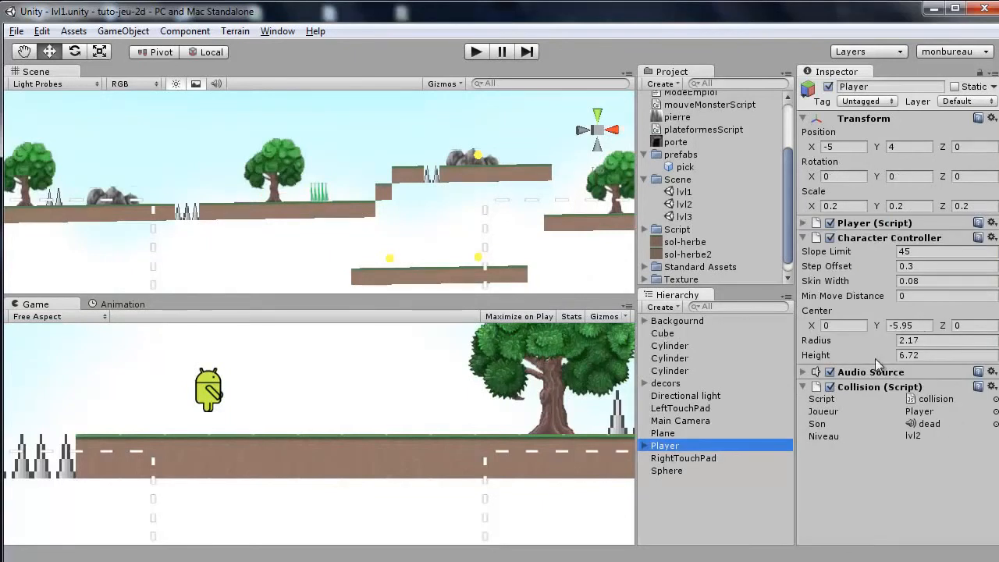
left_click(804, 223)
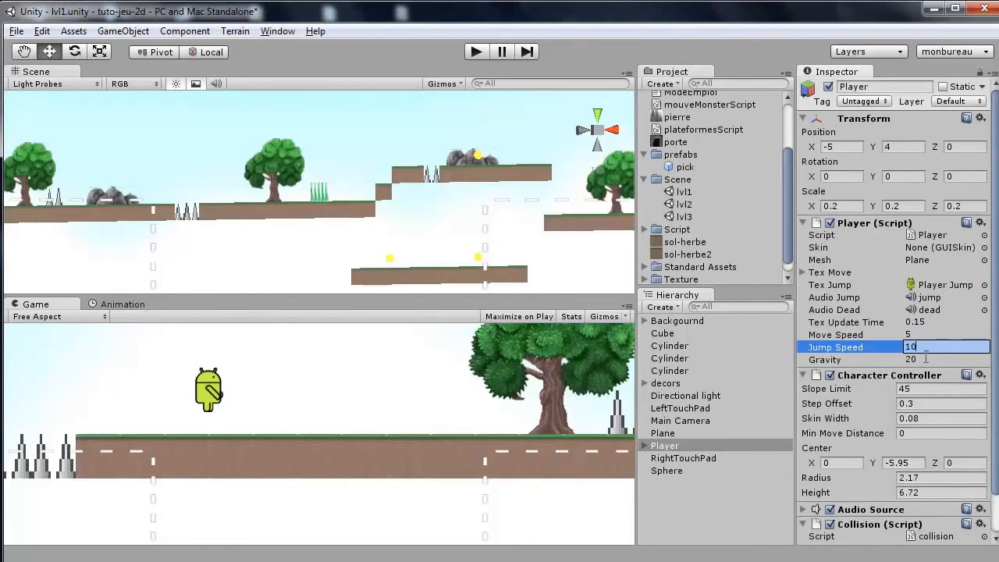
left_click(926, 357)
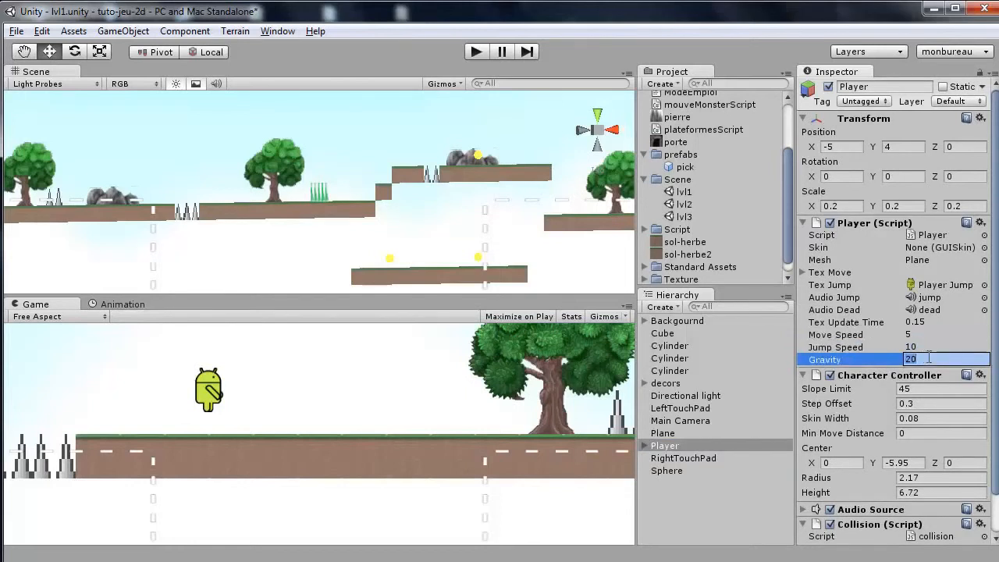
Play-test the level again, running right and jumping along the first platforms, and stop playing.
left_click(474, 55)
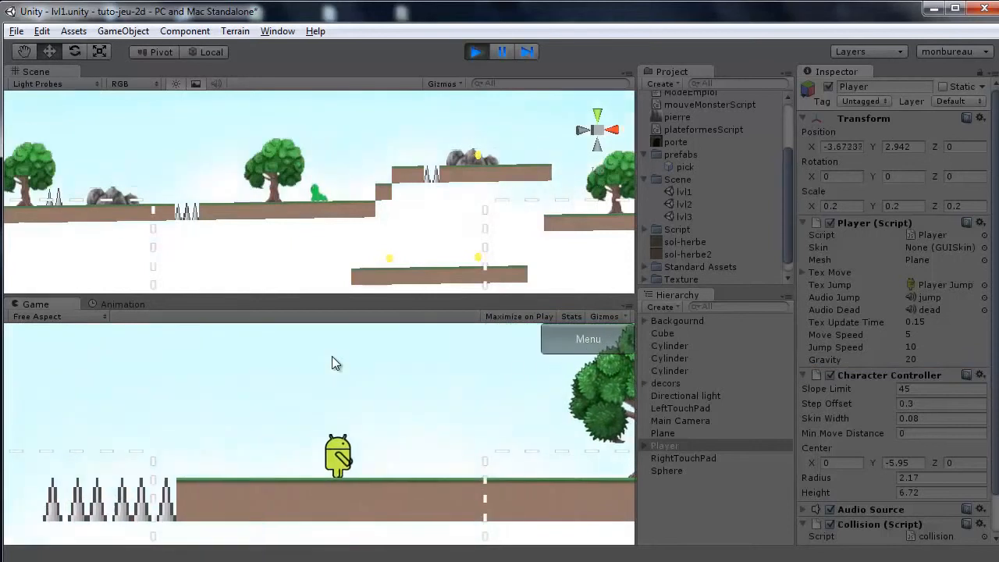
key("Right")
key("space")
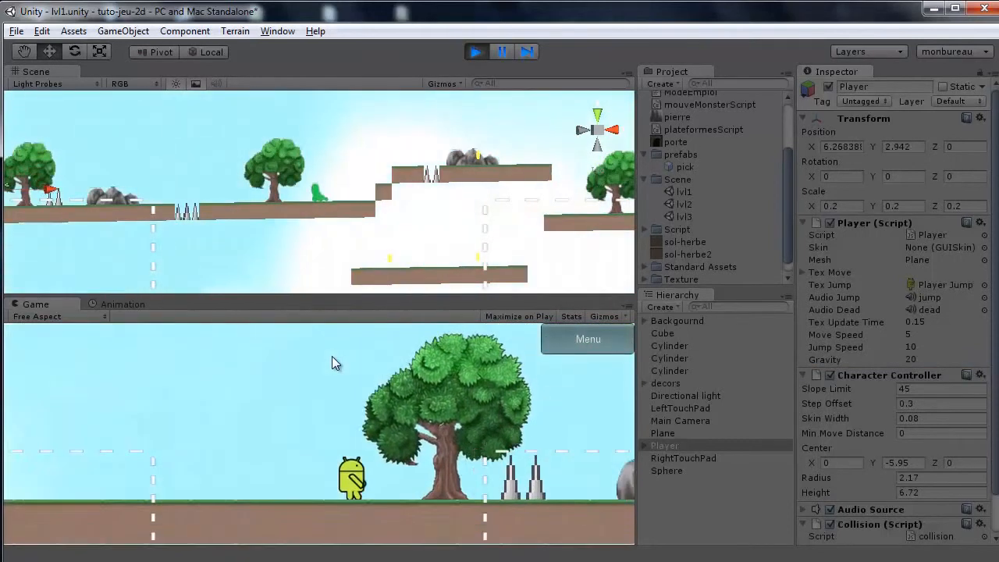
key("space")
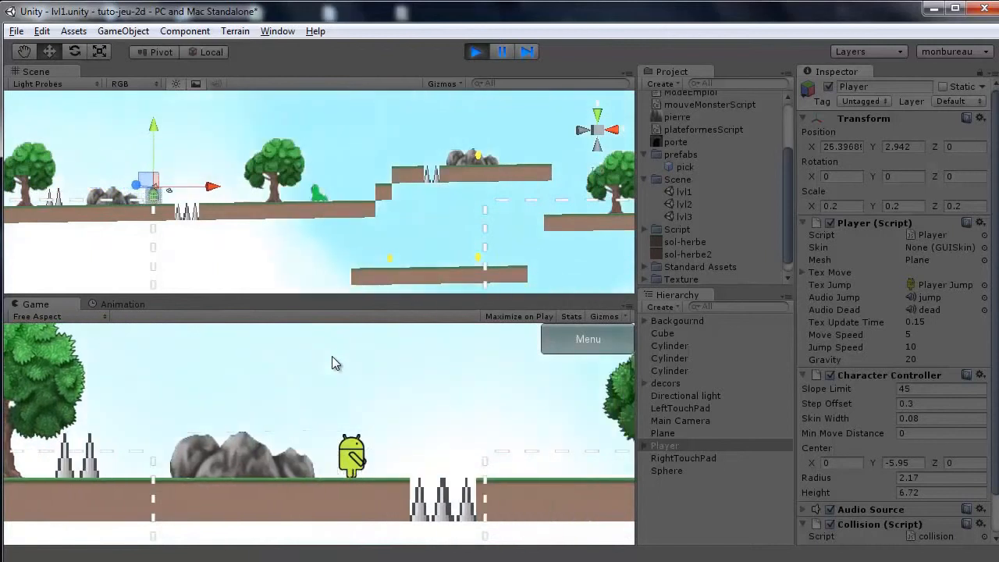
key("space")
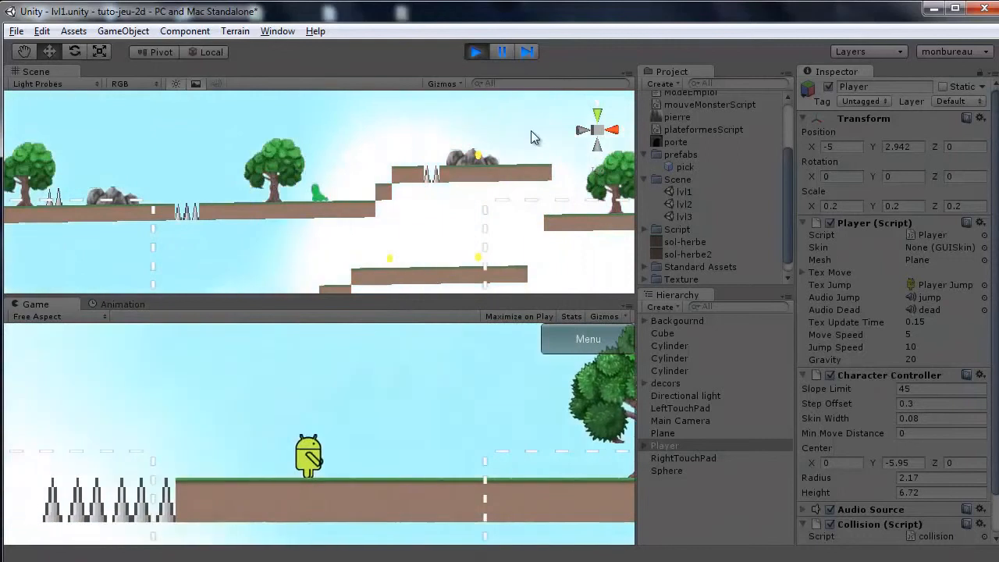
left_click(474, 53)
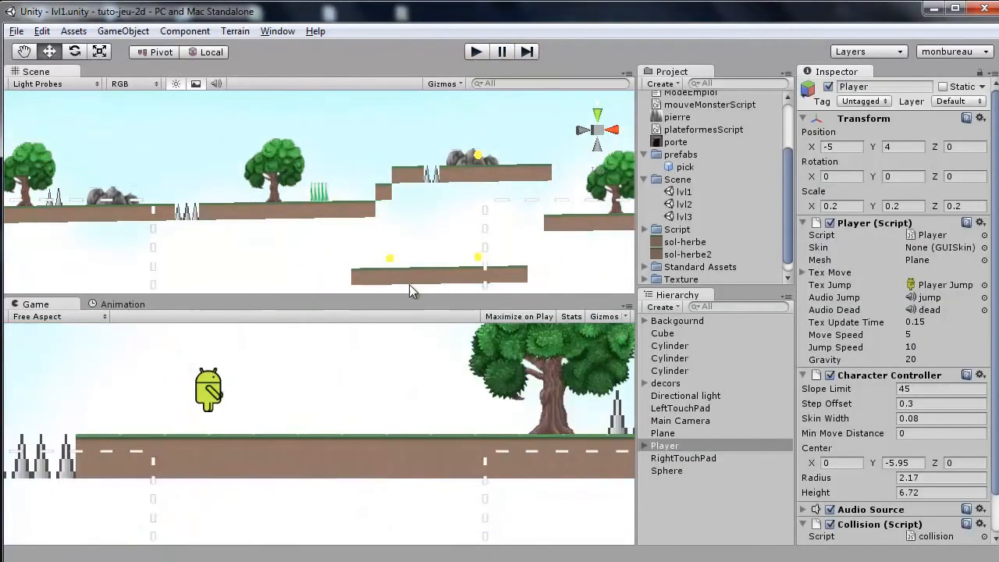
Enlarge the Scene view, zoom out, and open the lvl2 scene.
left_click_drag(409, 284, 419, 257)
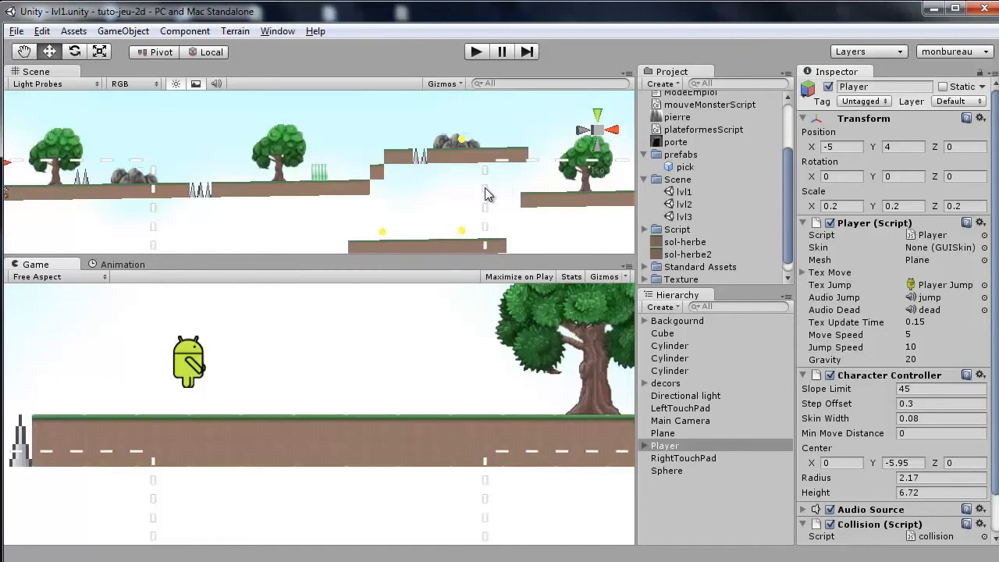
scroll(469, 192, "down", 5)
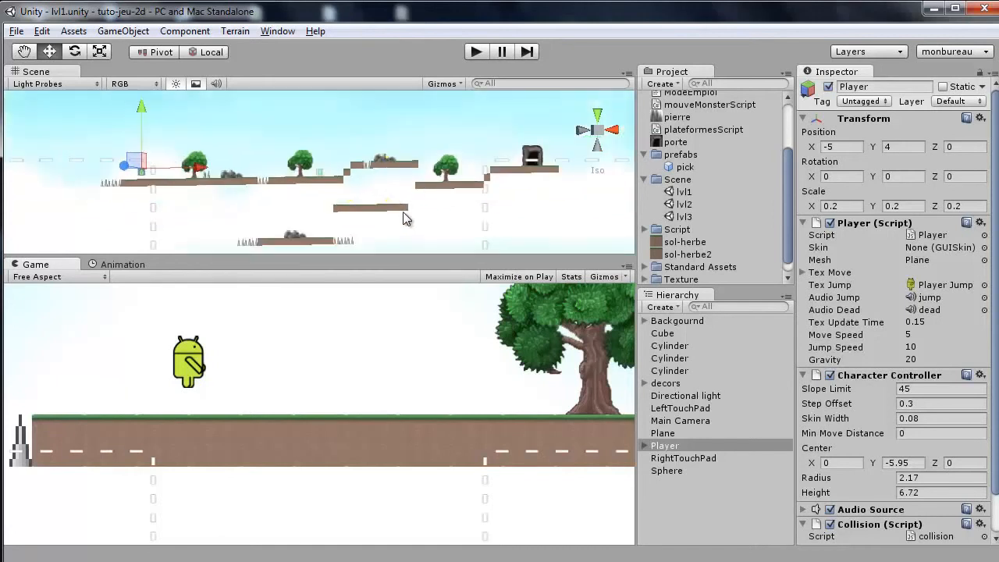
double_click(680, 204)
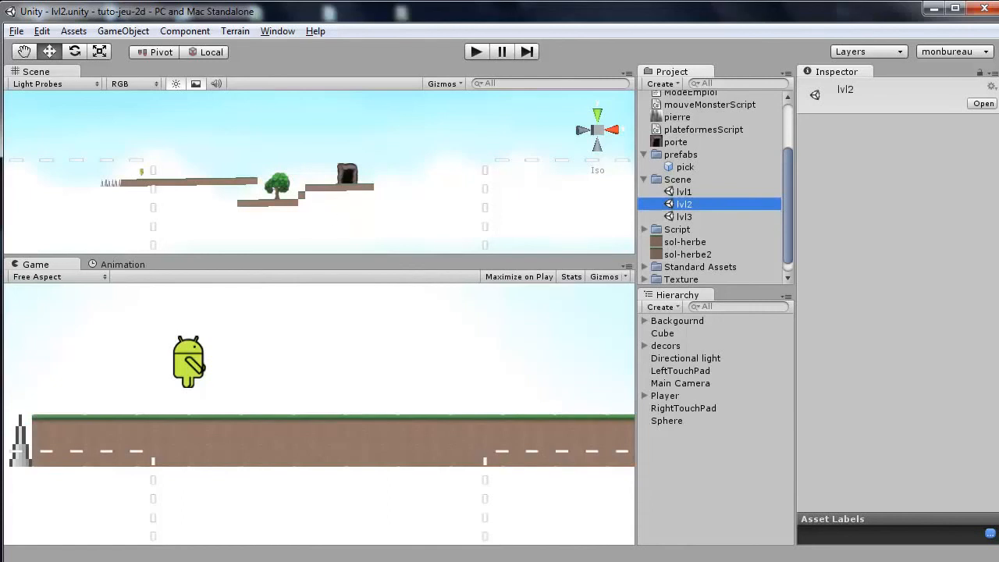
Switch to the file explorer and browse to the Ressources tileset folder.
key("alt+Tab")
left_click(420, 111)
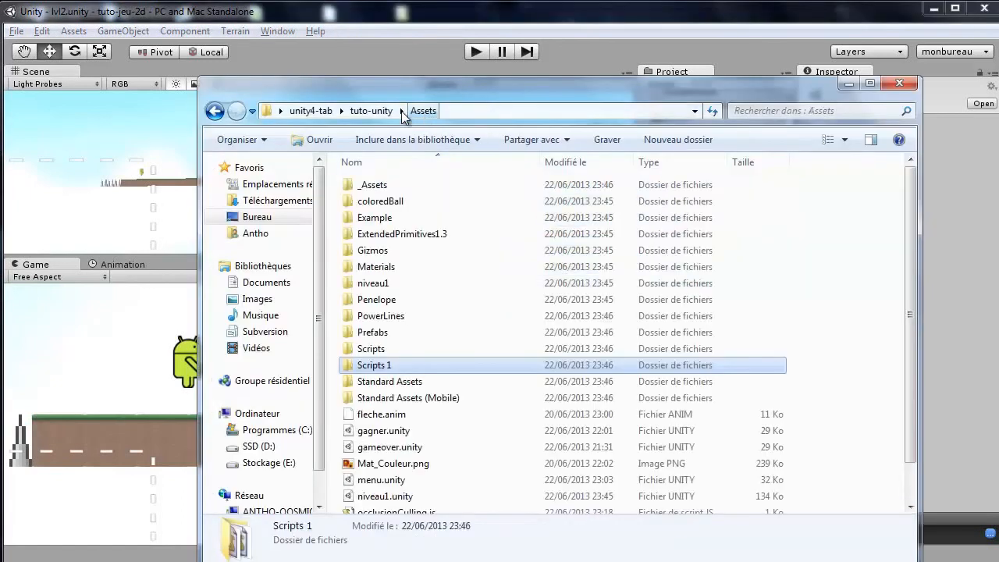
left_click(370, 111)
left_click(310, 111)
double_click(380, 201)
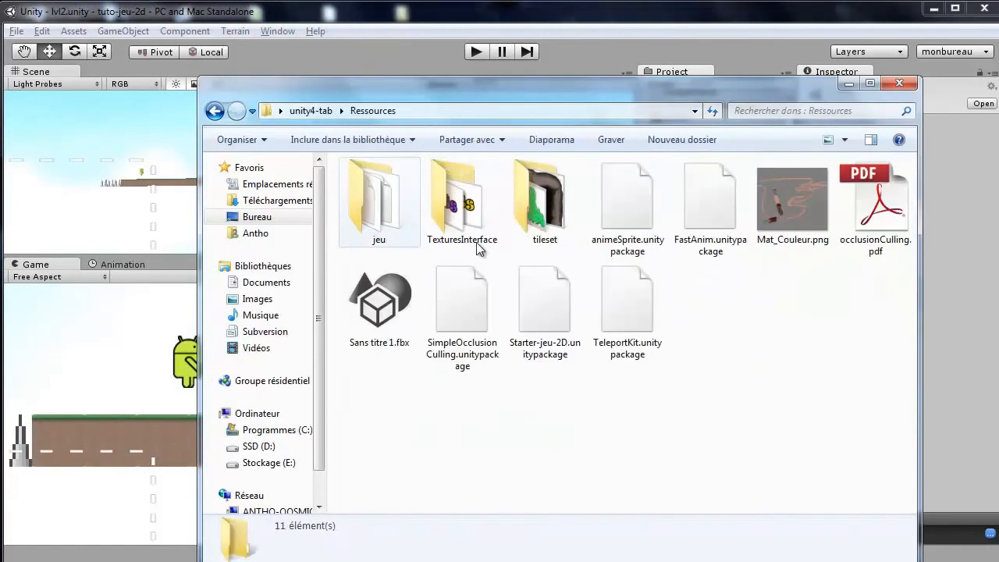
double_click(552, 207)
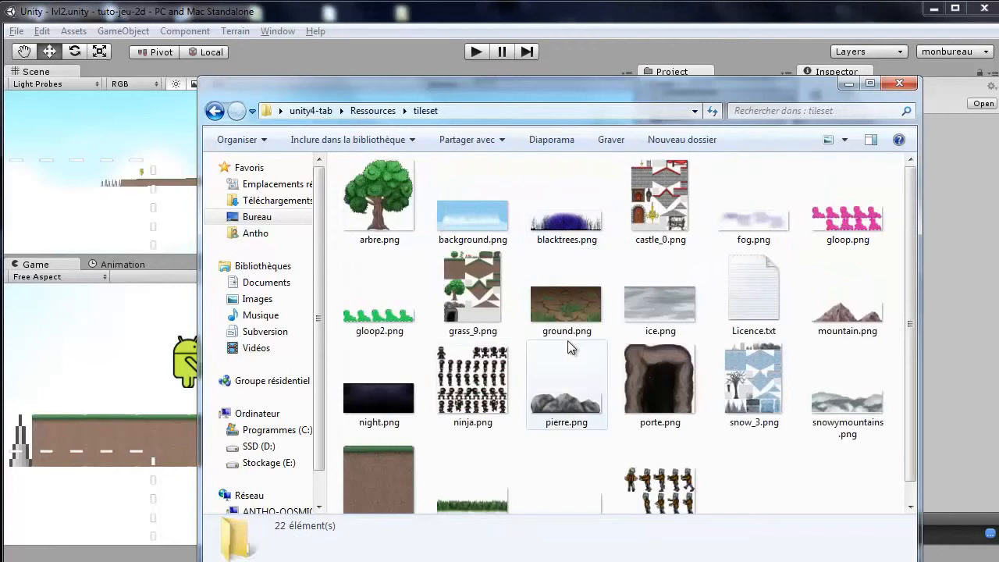
Preview castle_0.png in the photo viewer and close the viewer and the explorer window.
double_click(675, 194)
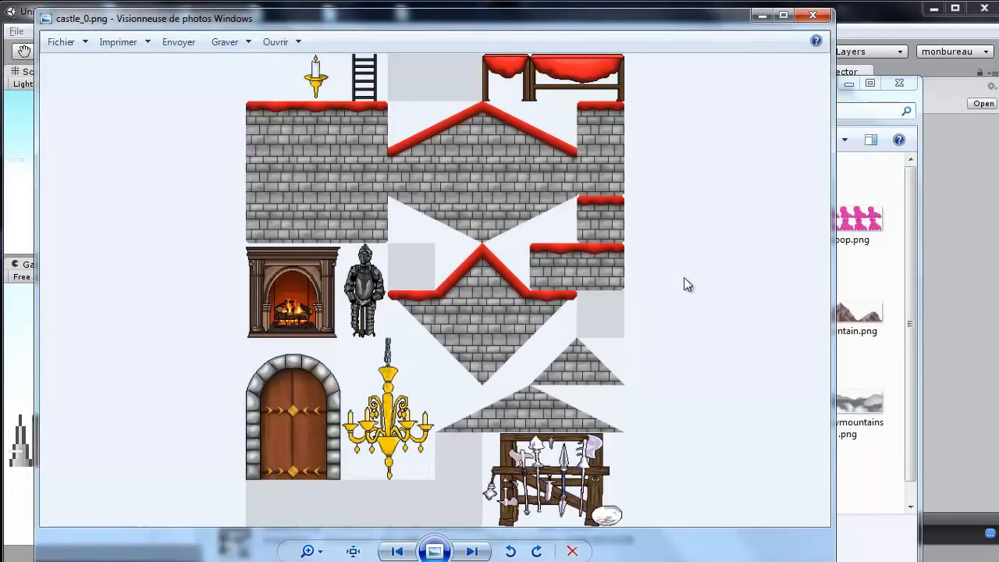
left_click(812, 15)
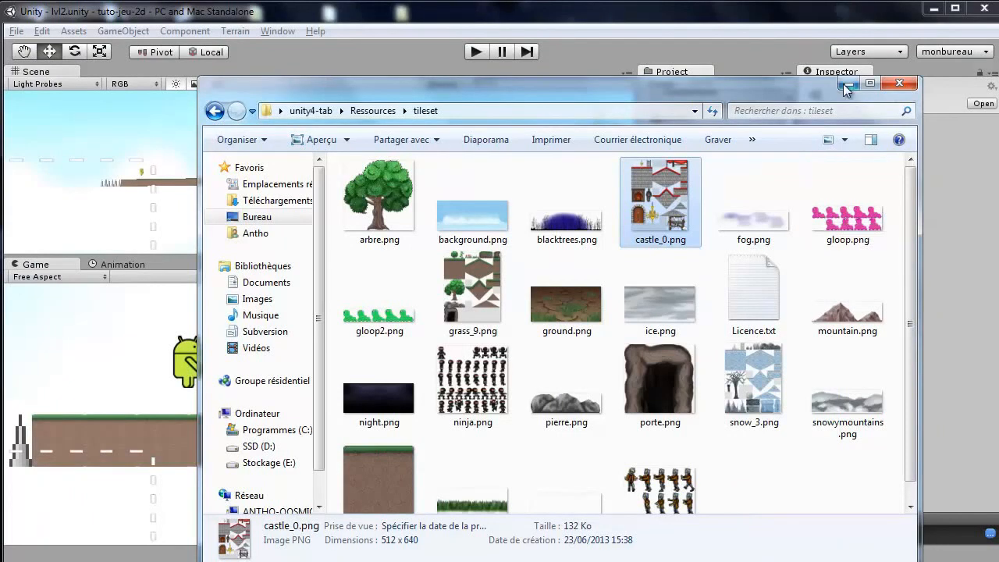
left_click(897, 84)
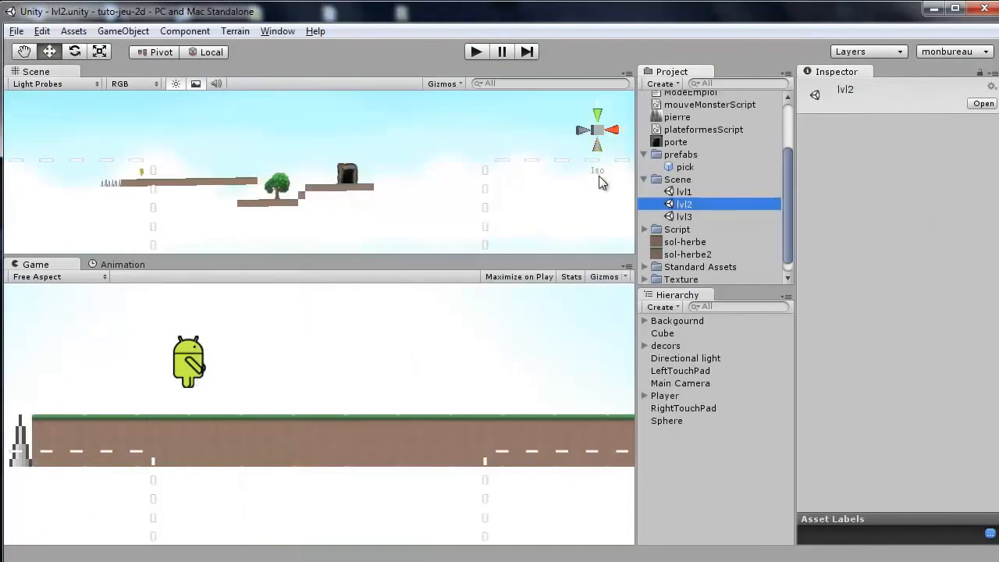